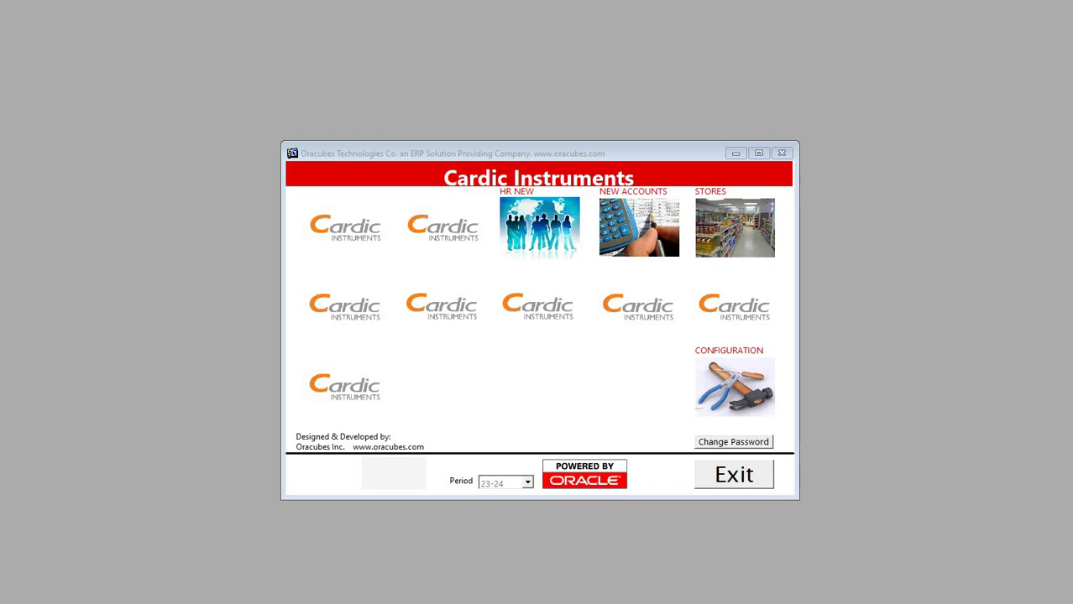
- Switch to the CARDIC Raw Materials workbook in Excel and enlarge its window so both the products table and level columns show
mouse_move(744, 603)
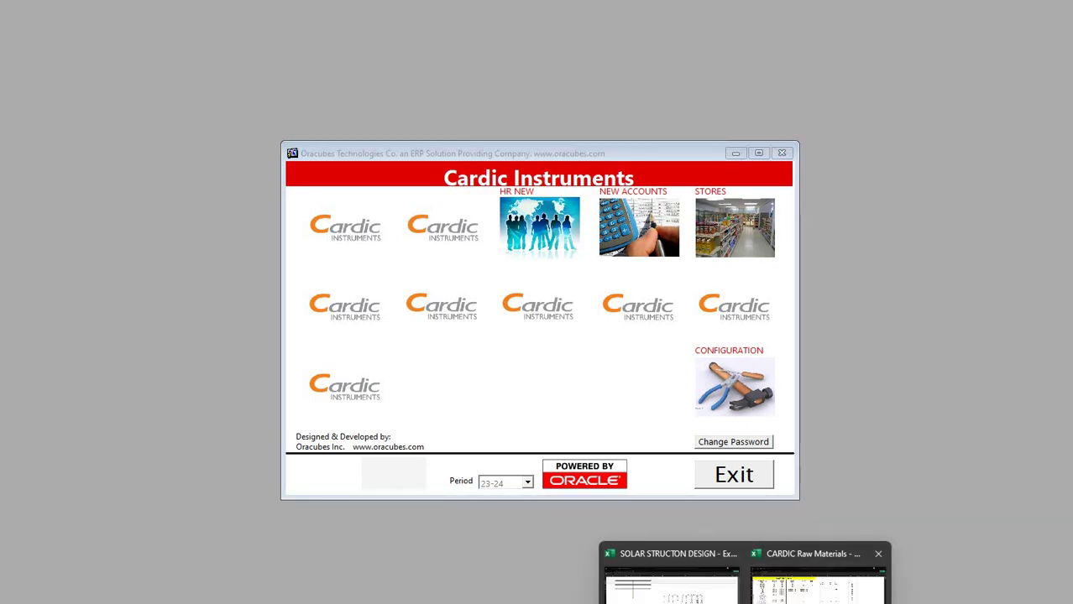
click(818, 584)
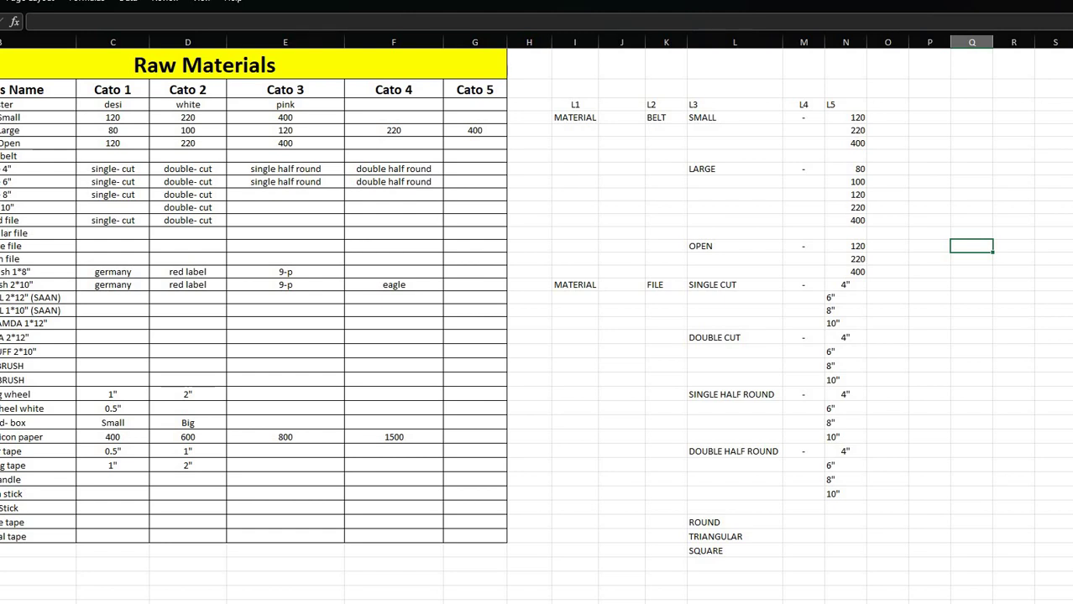
drag(881, 1, 527, 9)
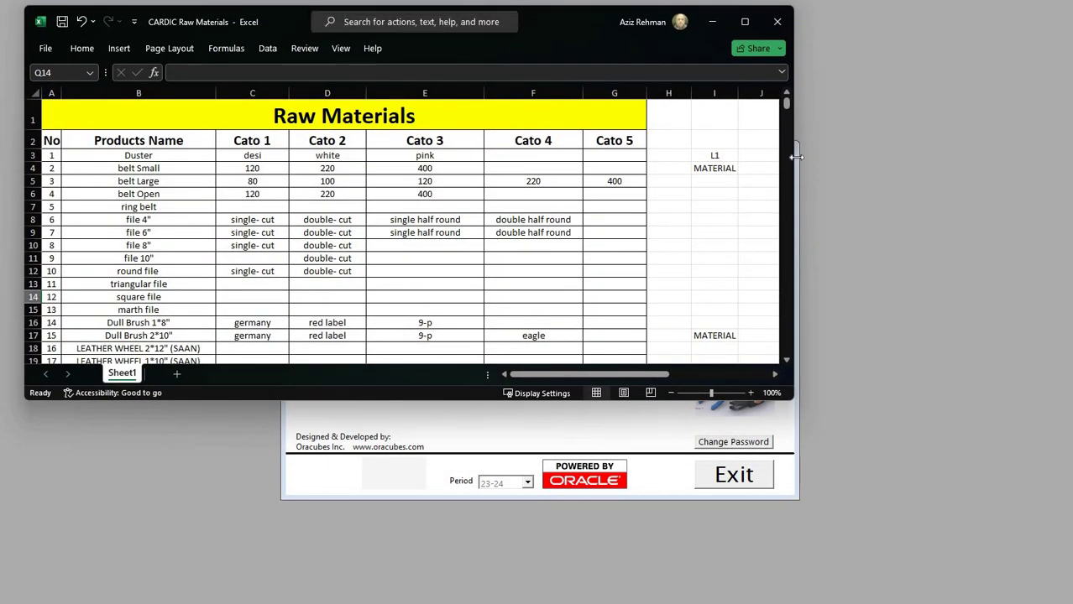
drag(794, 157, 1059, 170)
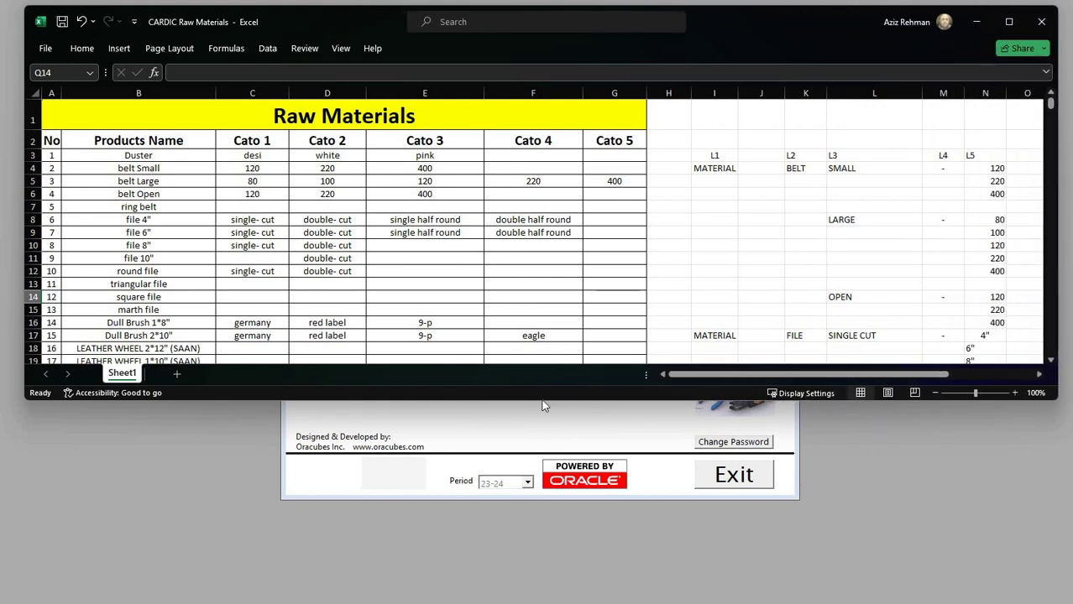
drag(540, 403, 521, 597)
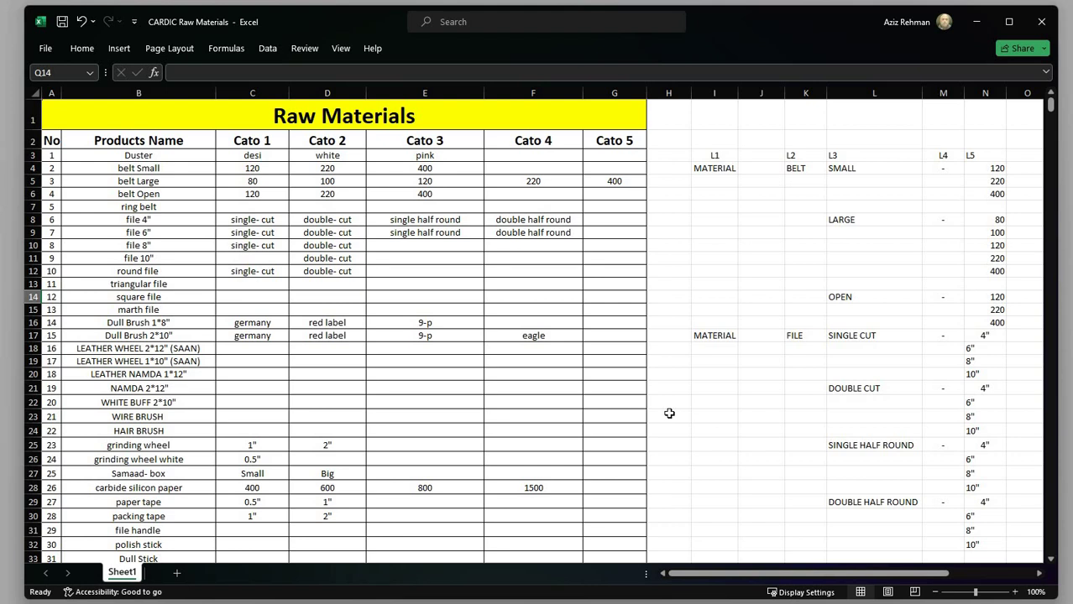
- Review the raw materials product list and highlight the file product rows, B8:G15
scroll(501, 348, down, 2)
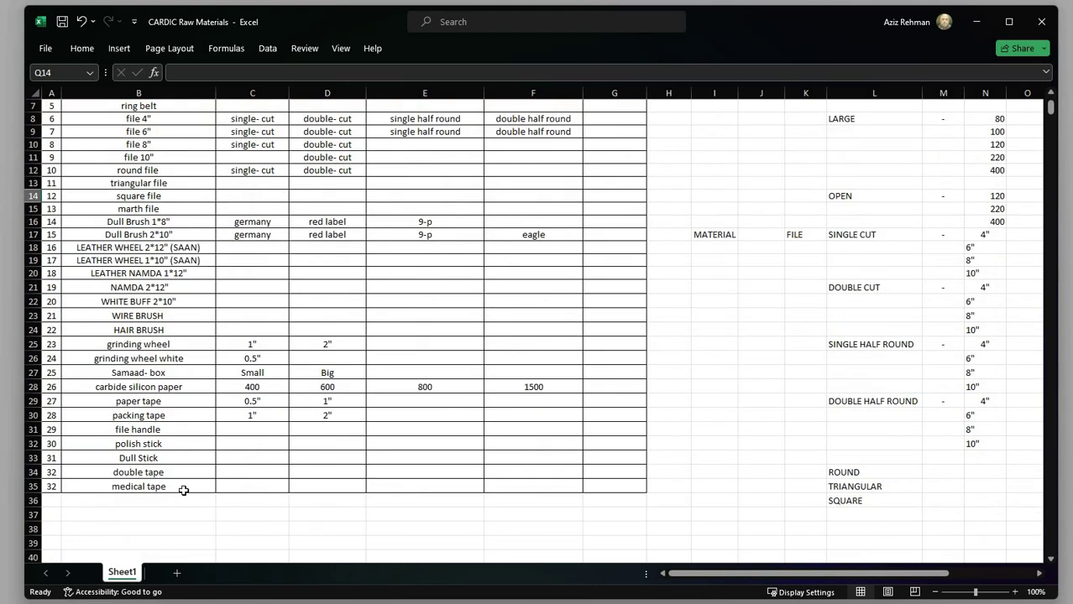
scroll(368, 428, up, 2)
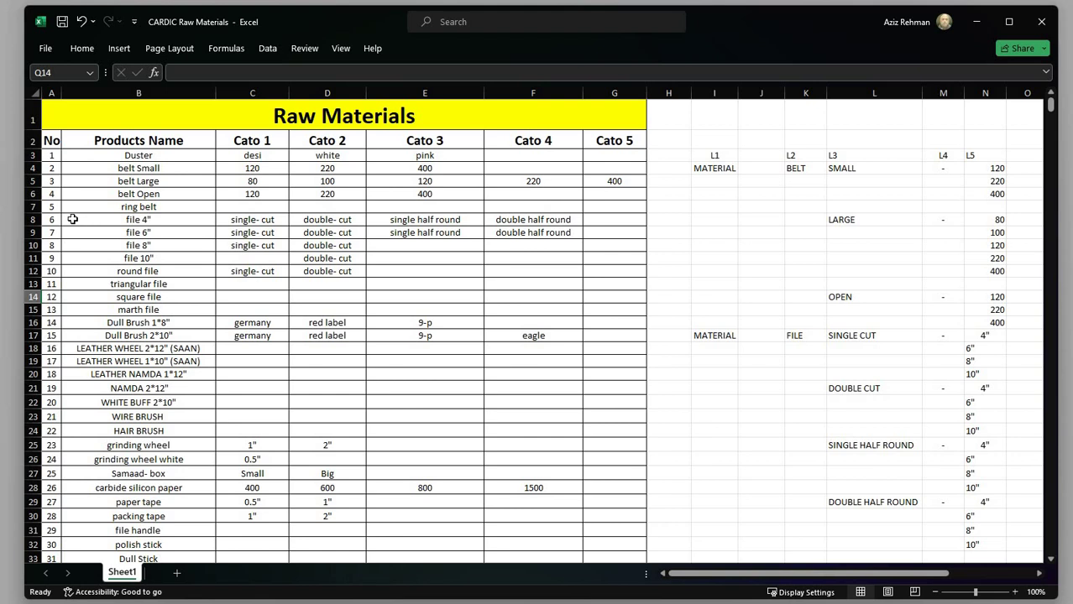
drag(74, 221, 260, 271)
drag(336, 296, 617, 313)
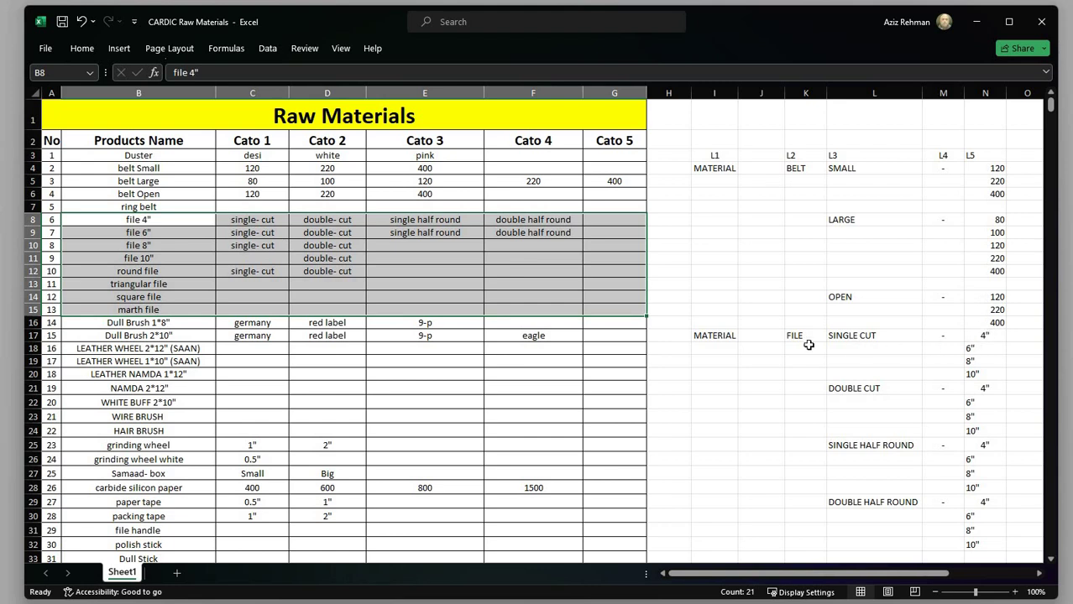
key(ctrl+v)
key(Escape)
key(ctrl+v)
- Return to the Cardic Instruments ERP, open the Stores module's store code definitions and start a new store code
click(974, 25)
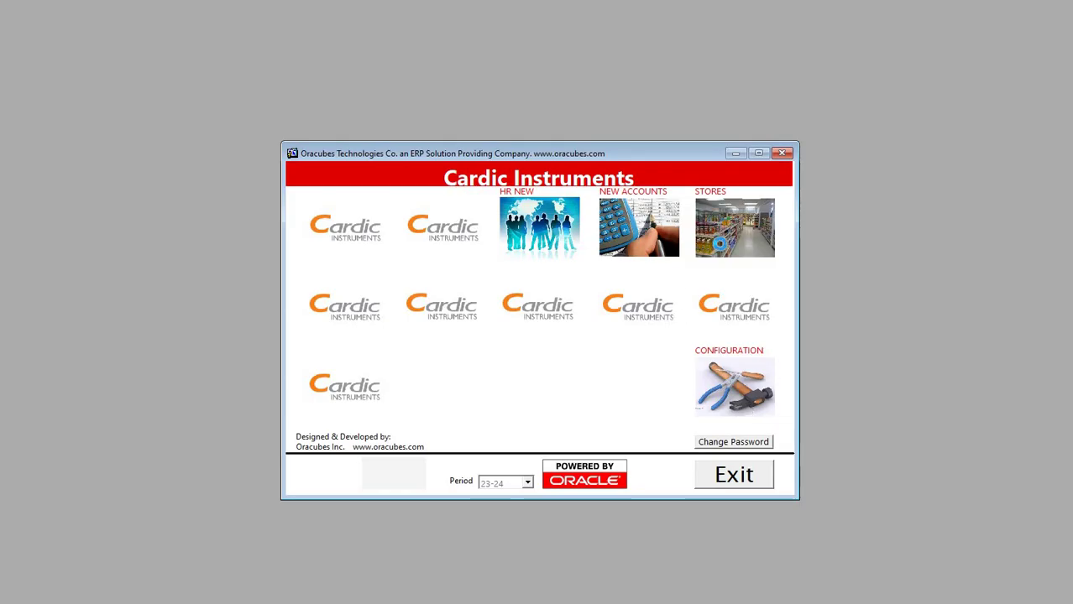
click(715, 229)
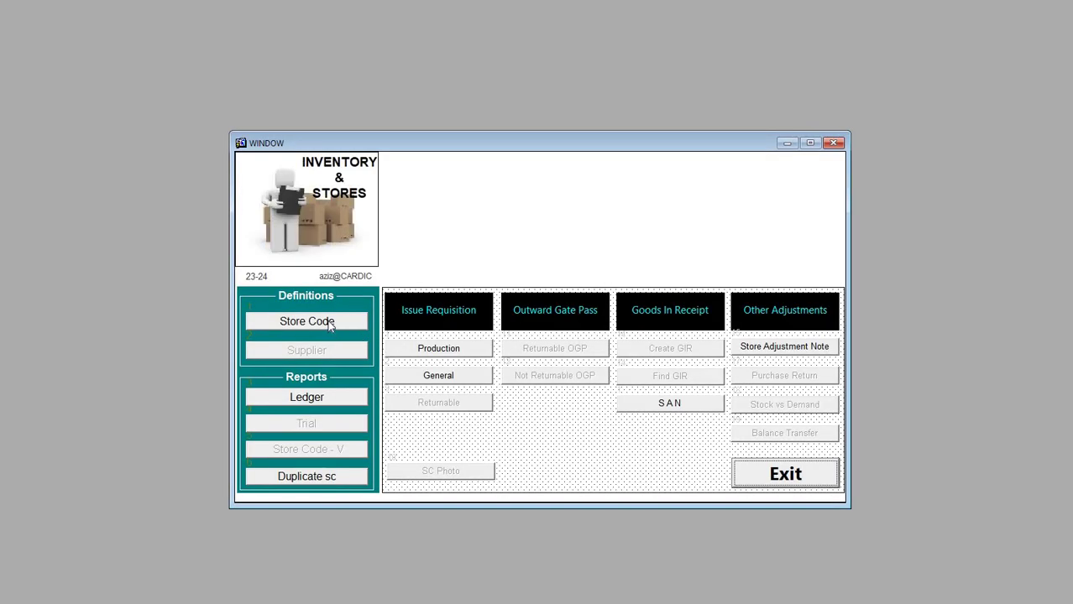
click(330, 324)
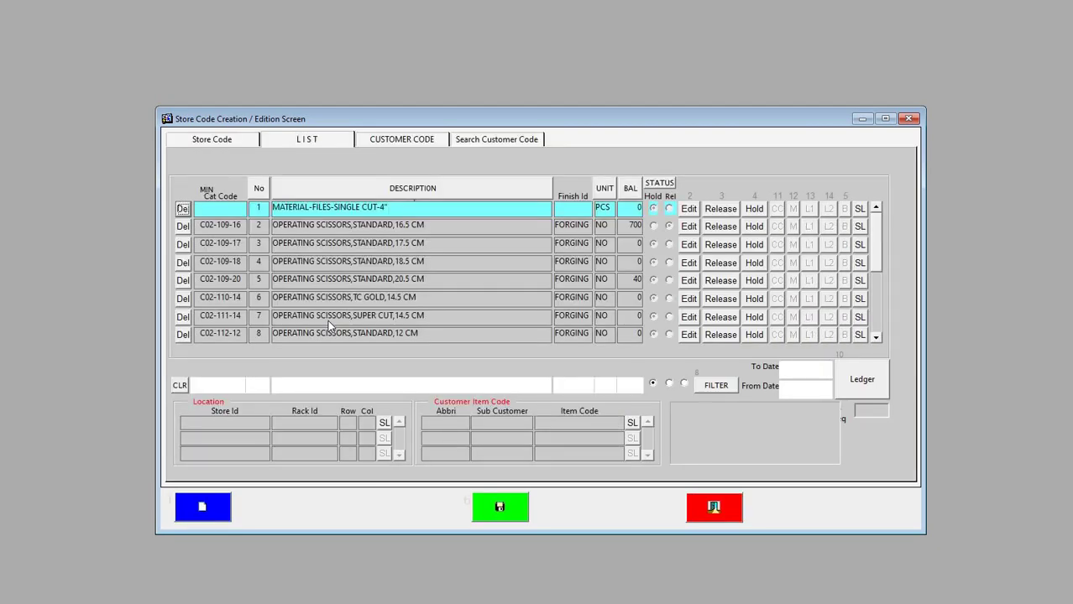
click(200, 511)
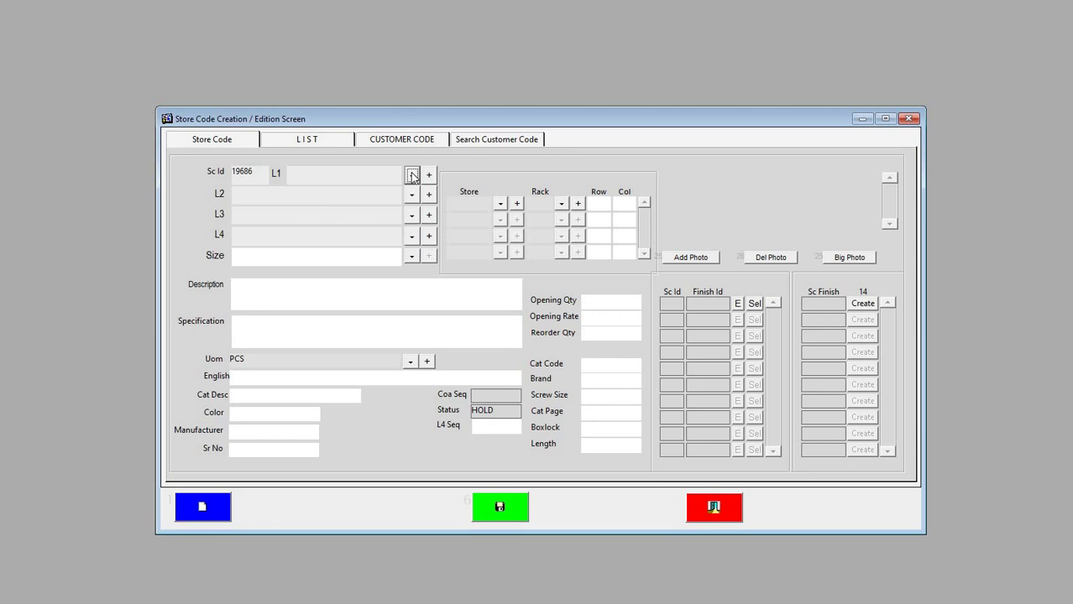
- Set the new store code's L1 category to MATERIAL
click(412, 175)
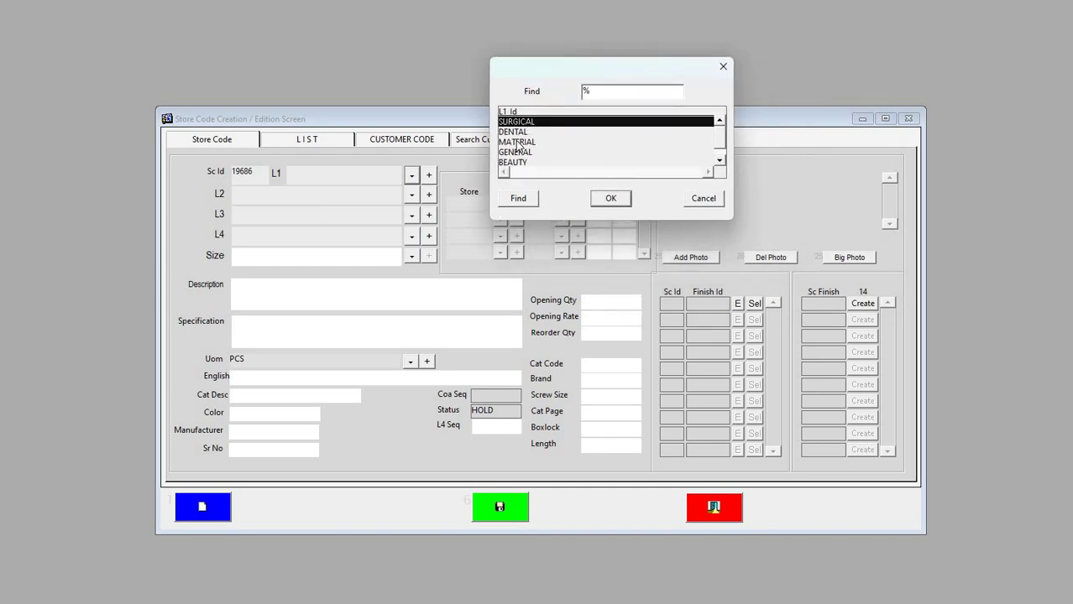
key(Down)
key(Down)
click(610, 198)
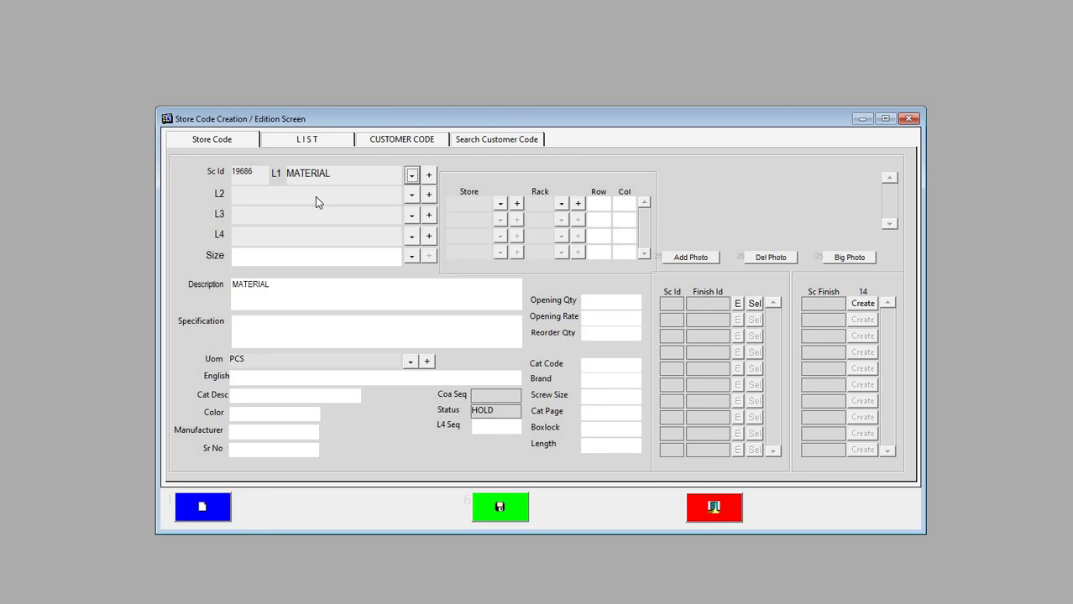
click(412, 194)
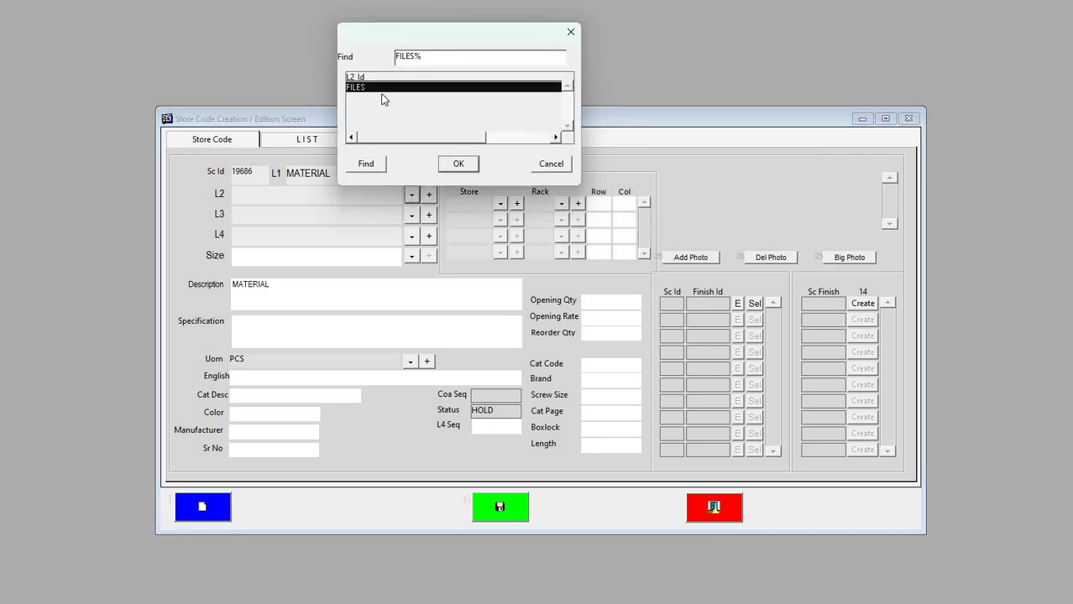
click(460, 165)
key(Escape)
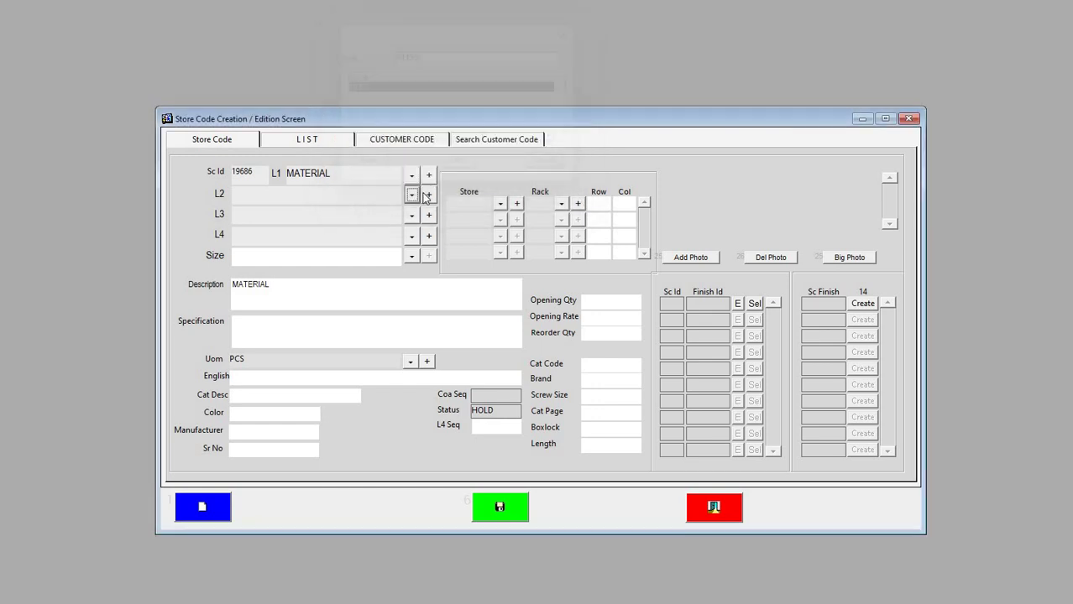
- Open the level 2 definitions for MATERIAL and add BELTS and GRINDING WHELLS below FILES
click(428, 194)
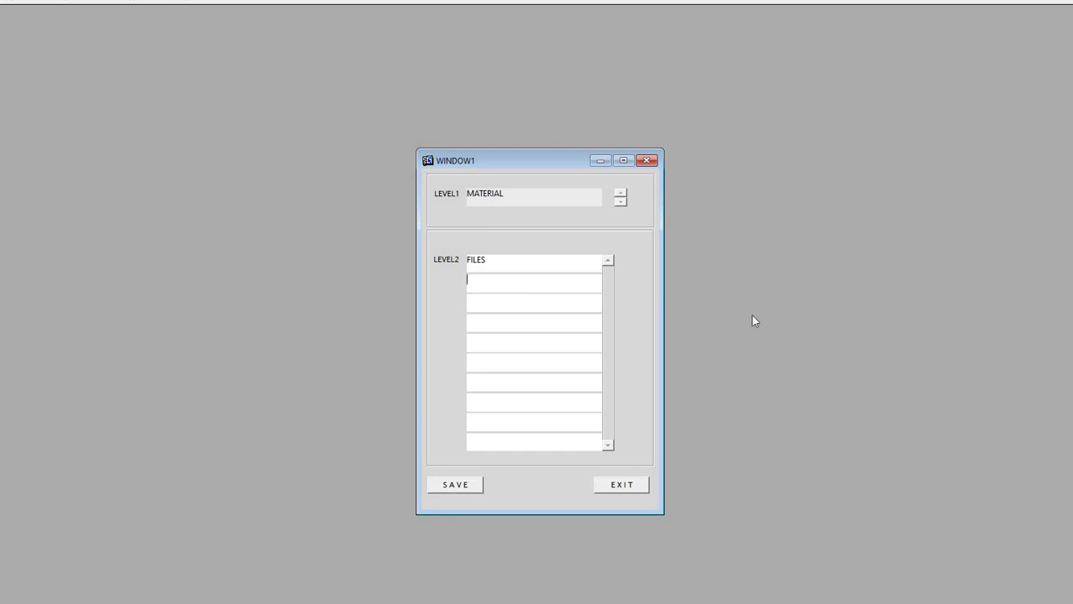
text(BELTS)
key(Tab)
text(GRINDING WHELLS)
key(Tab)
- Enter BRUSH as the fourth level 2 entry, replacing the partly entered LEATHER WH
text(LEATHER WH)
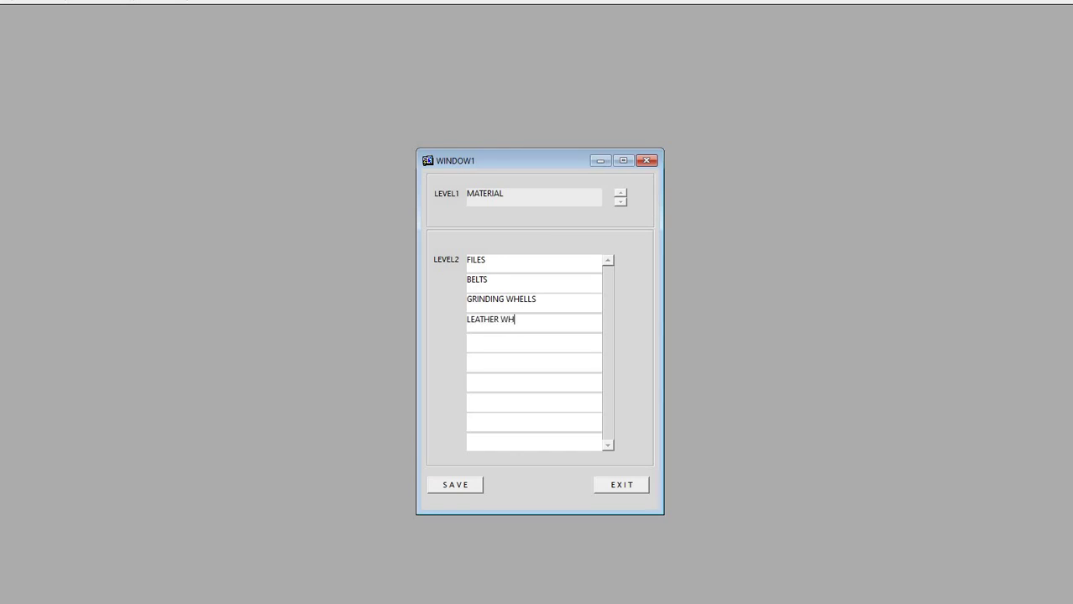
key(BackSpace)
key(BackSpace)
key(BackSpace)
key(BackSpace)
key(BackSpace)
key(BackSpace)
key(BackSpace)
key(BackSpace)
key(BackSpace)
text(BRUSH)
- Shorten the GRINDING WHELLS entry to WHELLS, then save and close the level 2 definitions
drag(506, 301, 448, 305)
key(Delete)
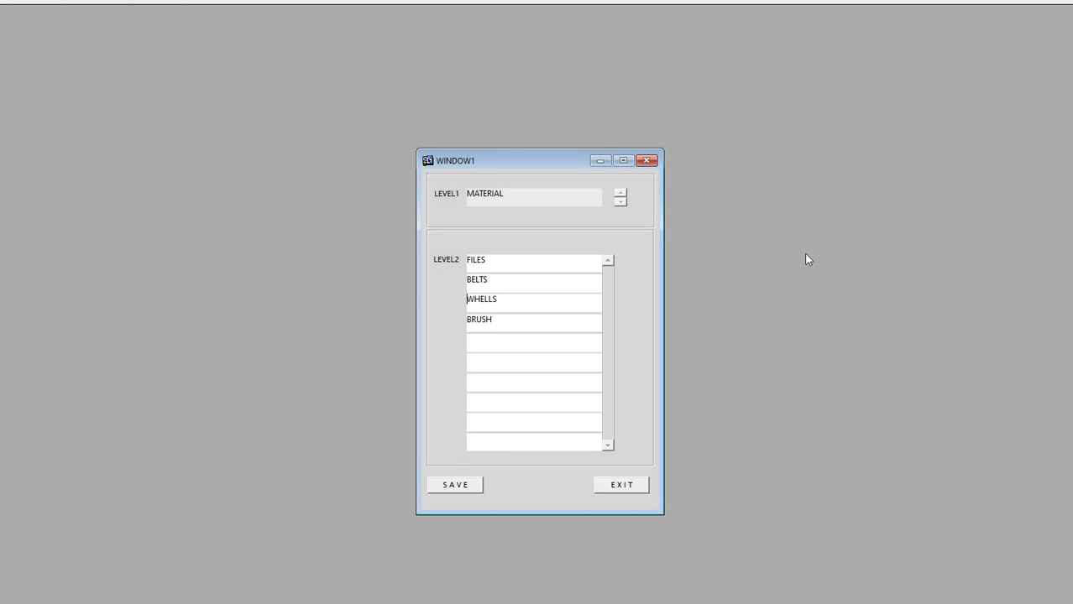
click(456, 484)
click(627, 485)
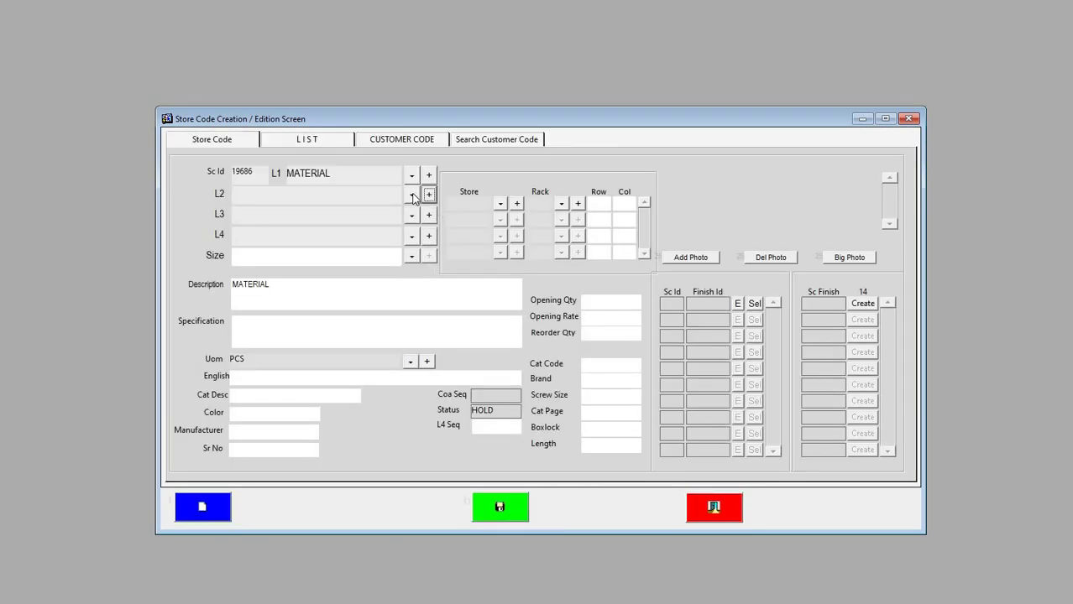
- Set the store code's L2 category to BELTS
click(413, 196)
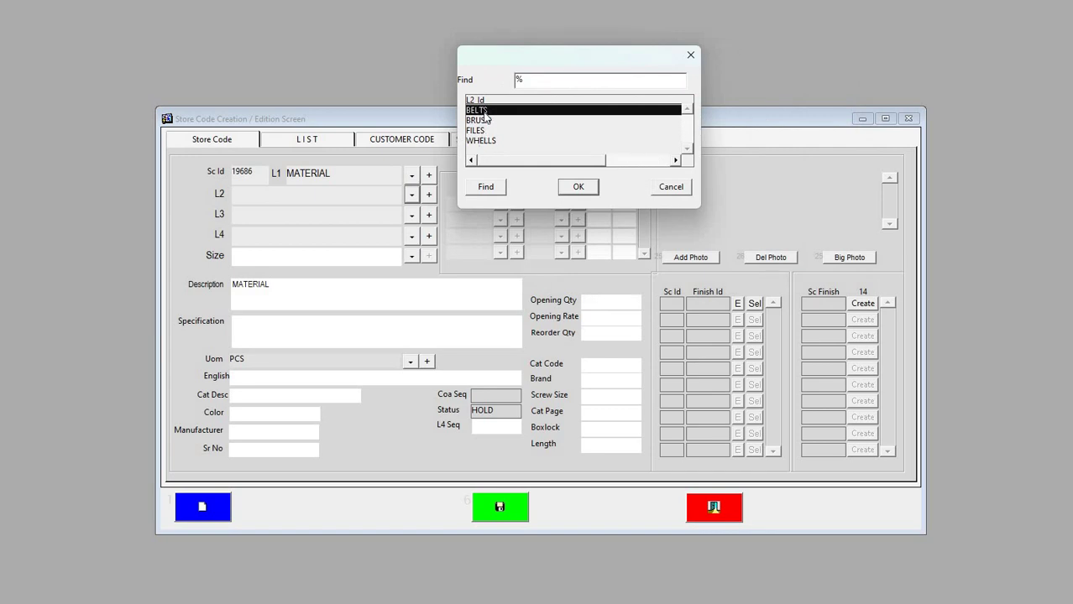
click(578, 189)
click(577, 189)
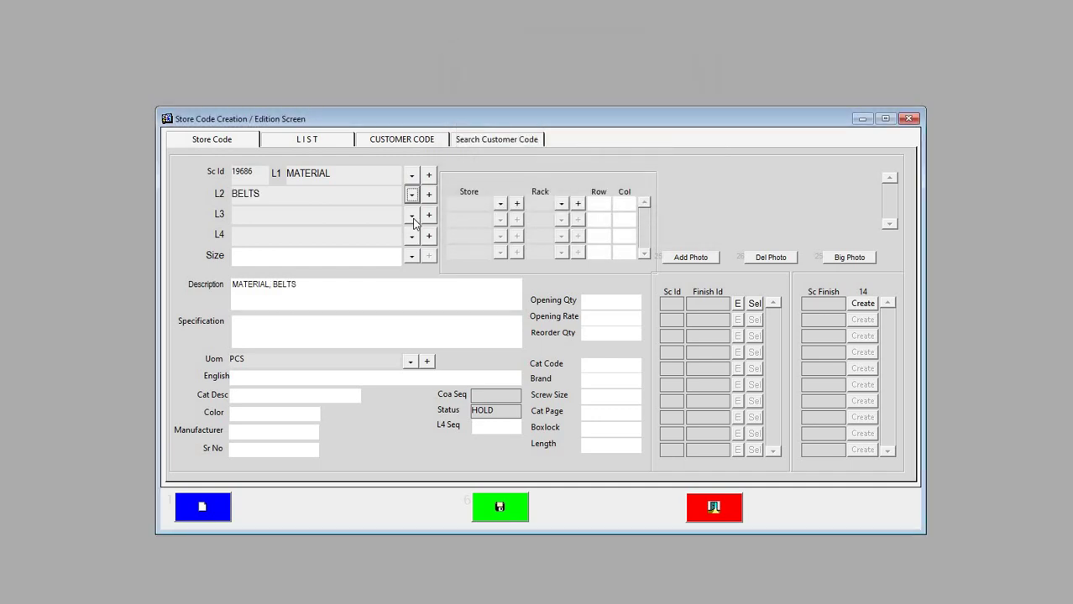
- Open the level 3 definitions for MATERIAL, BELTS and check the belt types in the raw materials workbook
click(410, 216)
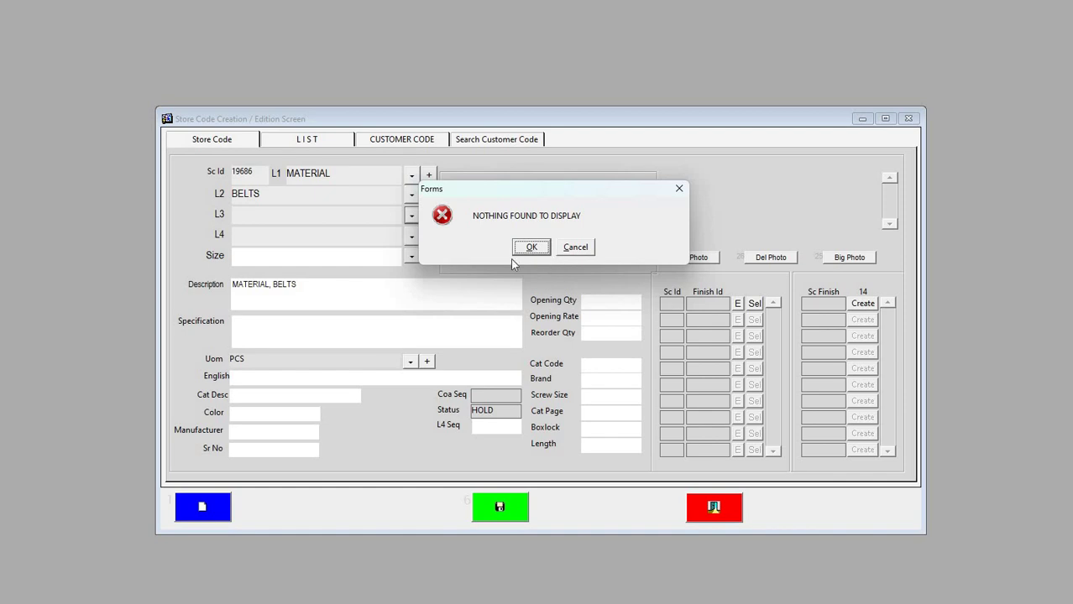
click(530, 247)
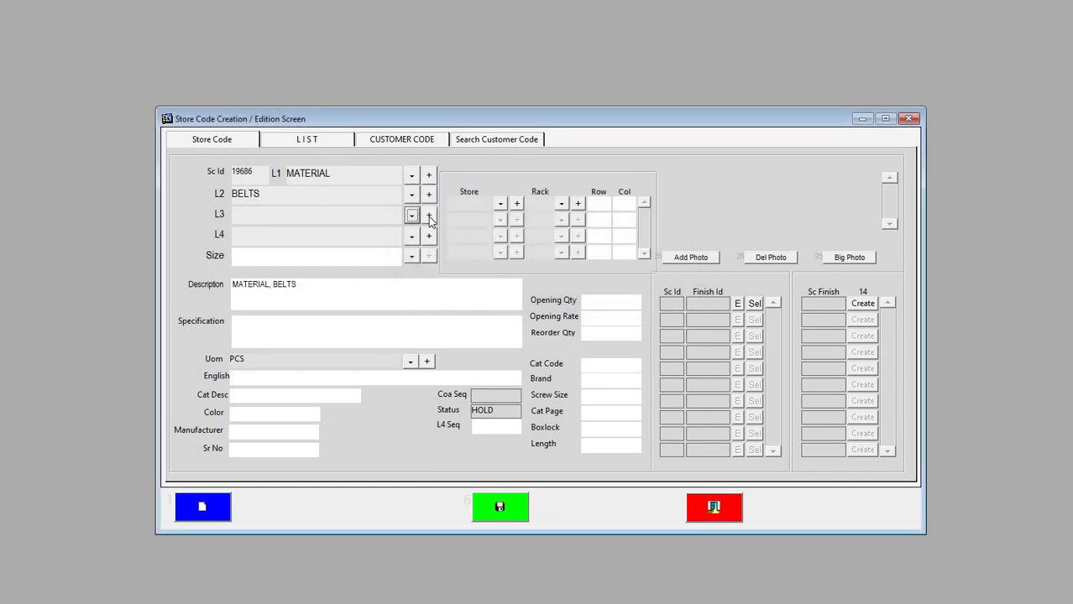
click(429, 217)
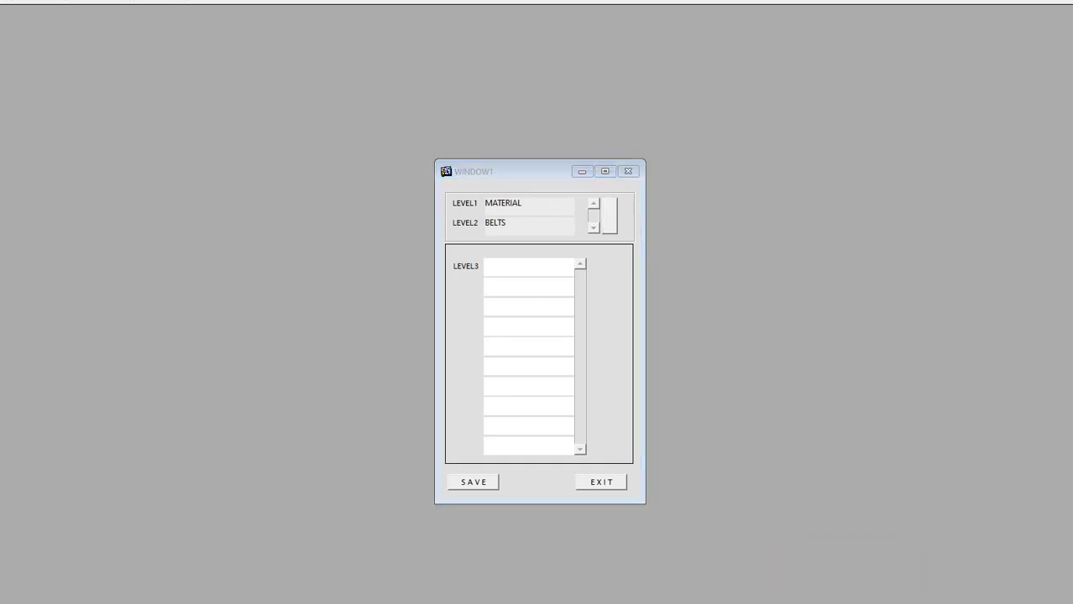
mouse_move(747, 603)
click(793, 591)
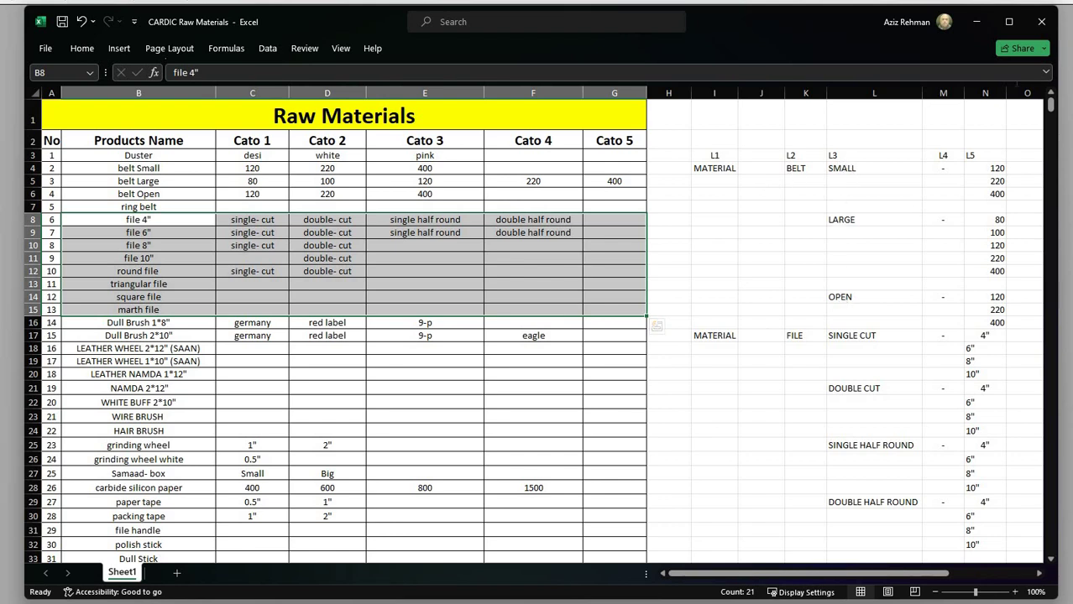
click(975, 25)
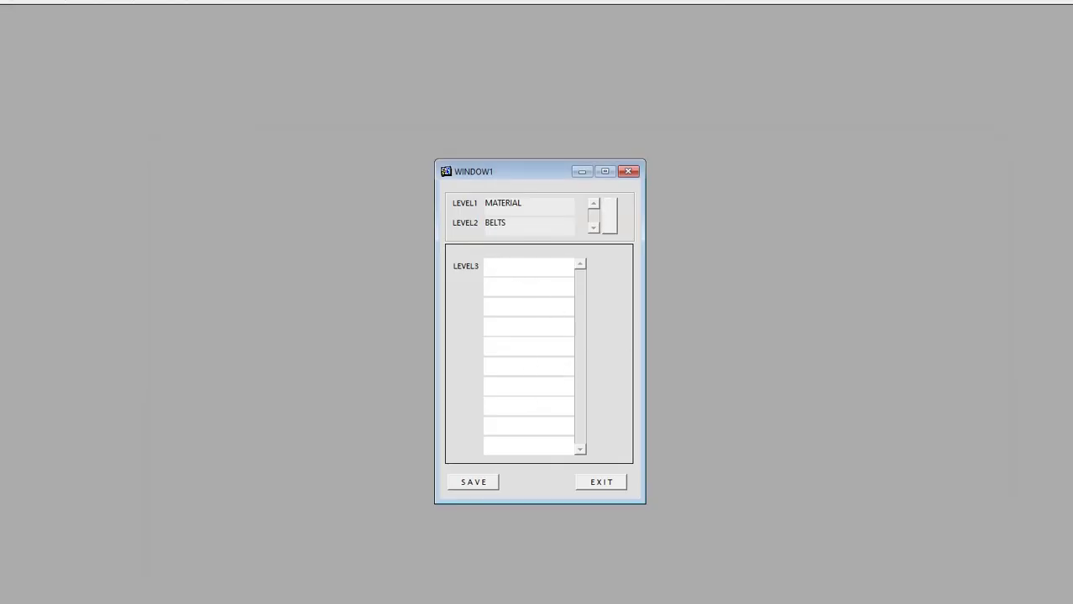
- Add SMALL, LARGE and OPEN as level 3 entries under BELTS, then save and close the definitions
text(SMALL)
key(Tab)
text(LARGE)
key(Tab)
text(OPEN)
click(474, 482)
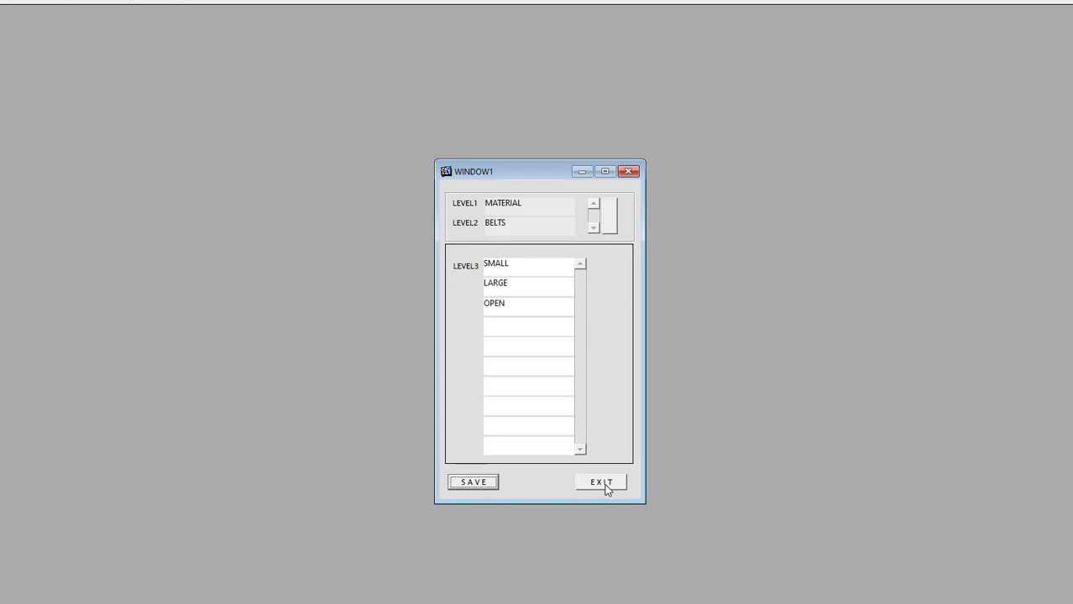
click(606, 484)
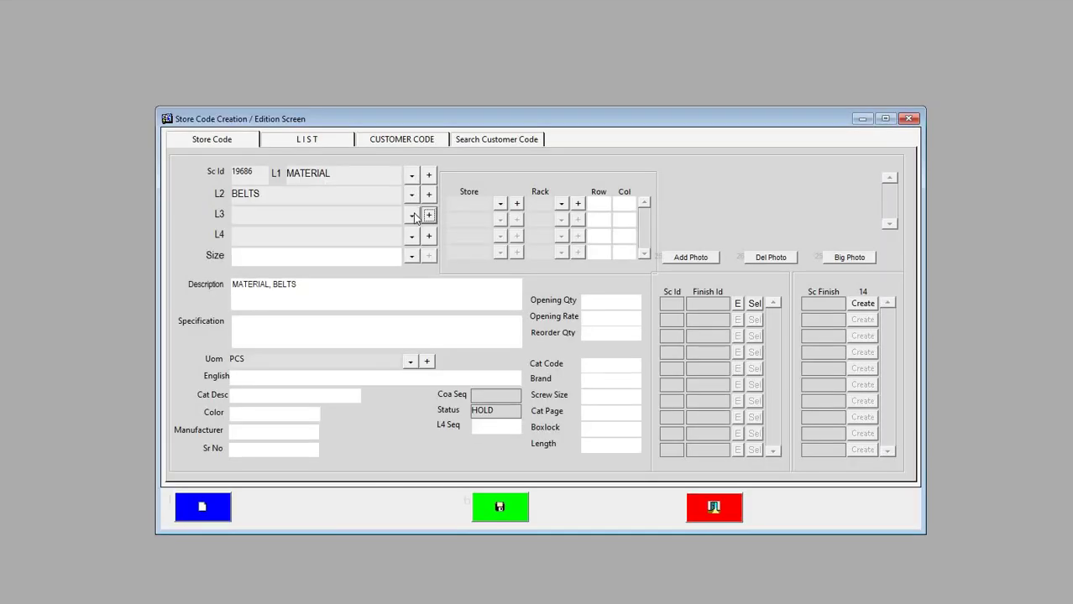
- Set the store code's L3 category to SMALL
click(412, 216)
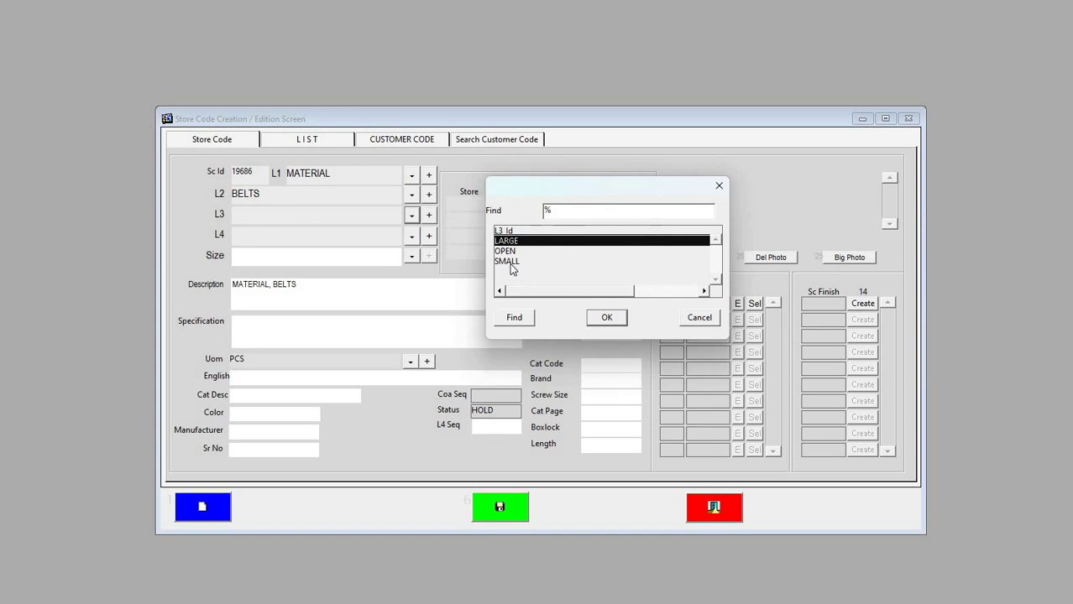
key(Down)
key(Down)
click(606, 317)
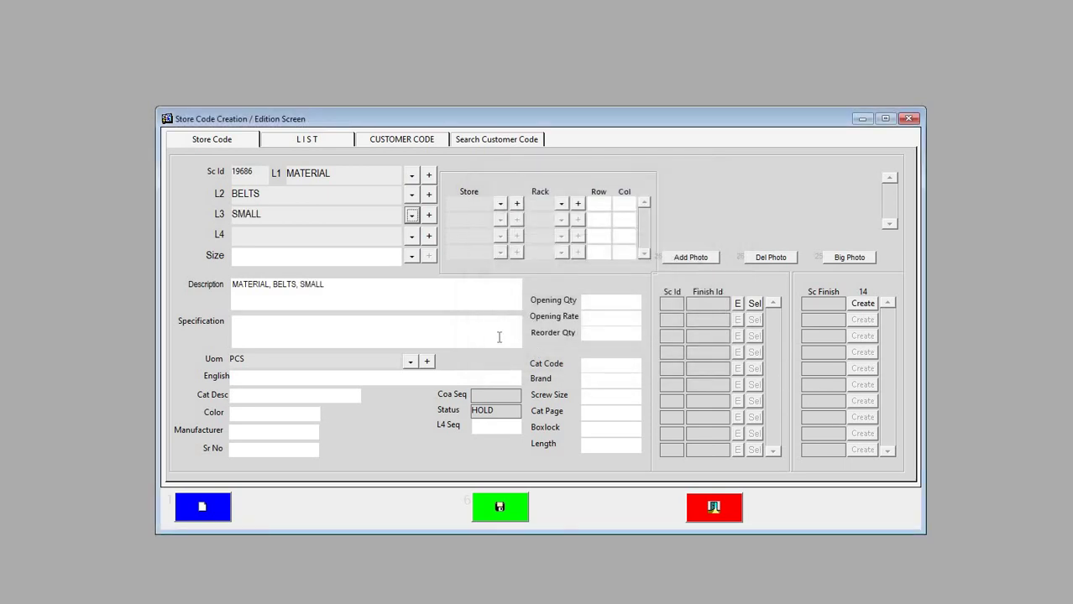
- Check the small belt's level 4 value in the raw materials workbook and define "-" as the level 4 entry under MATERIAL, BELTS, SMALL
mouse_move(745, 601)
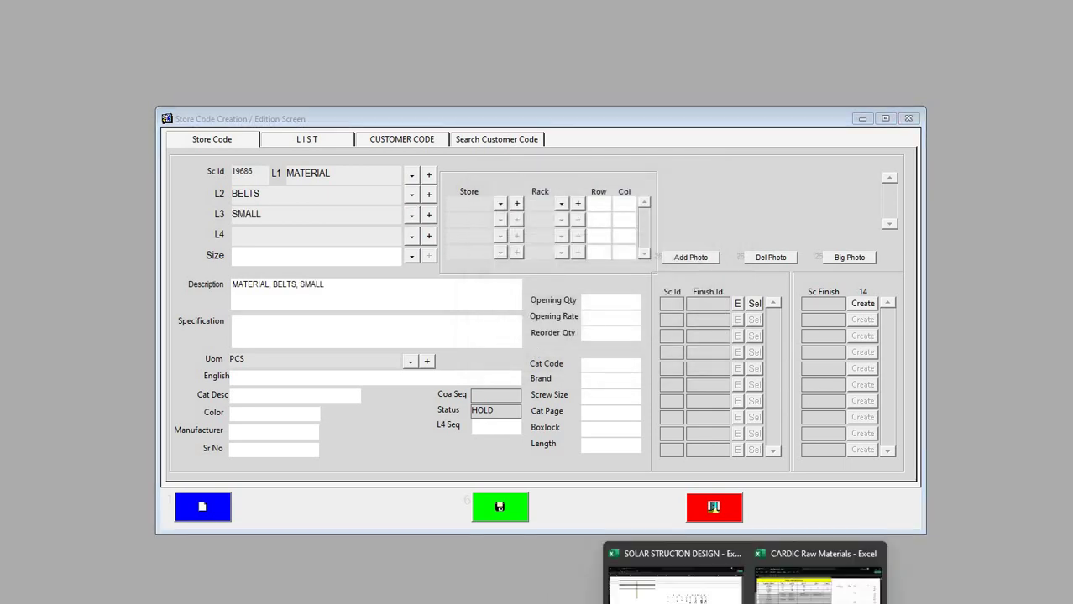
click(814, 556)
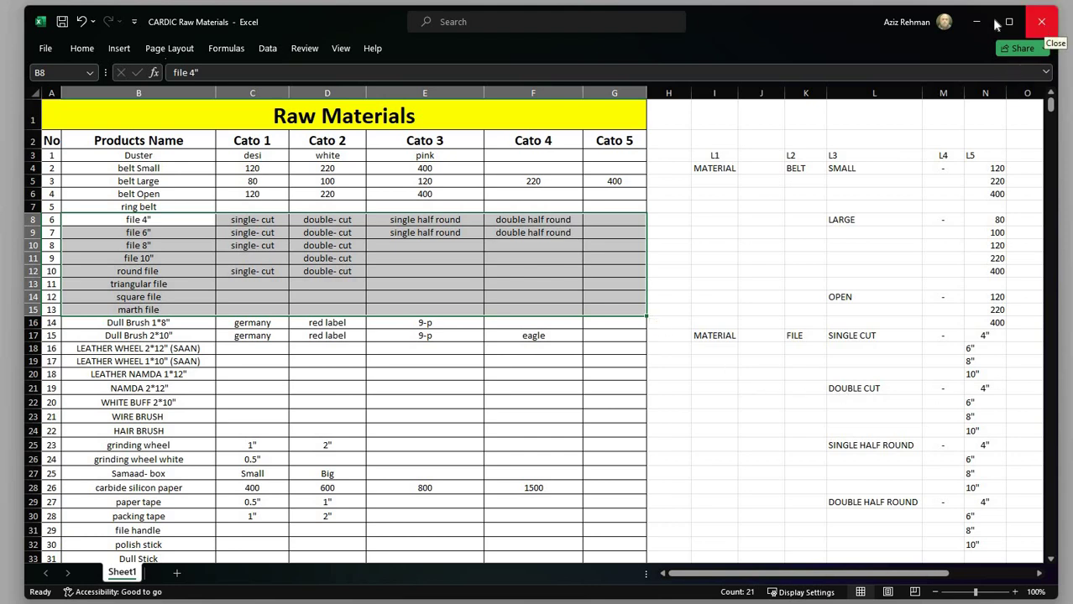
click(1042, 23)
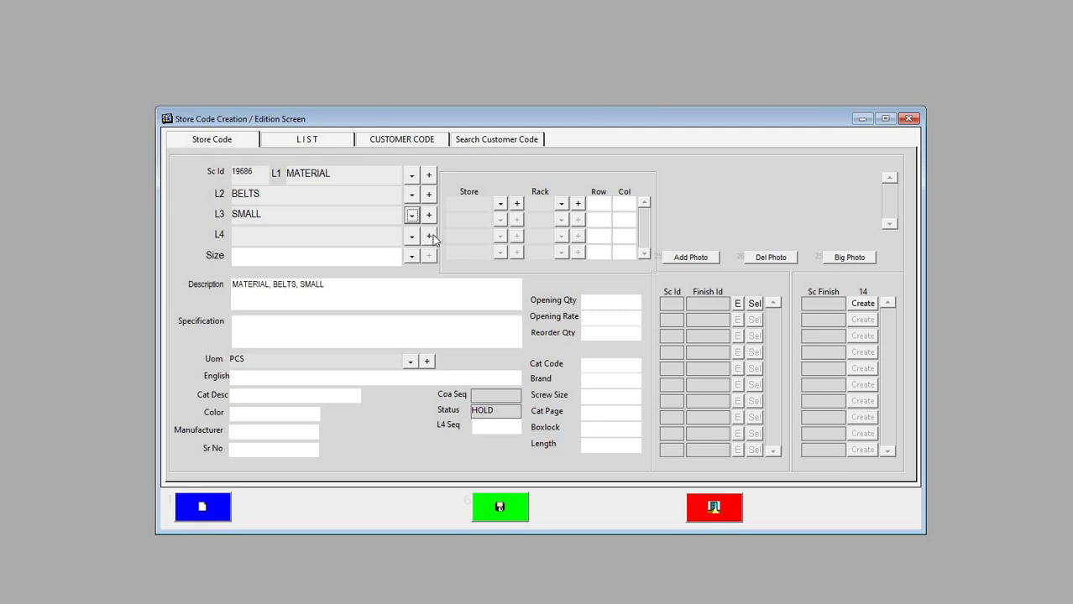
click(410, 237)
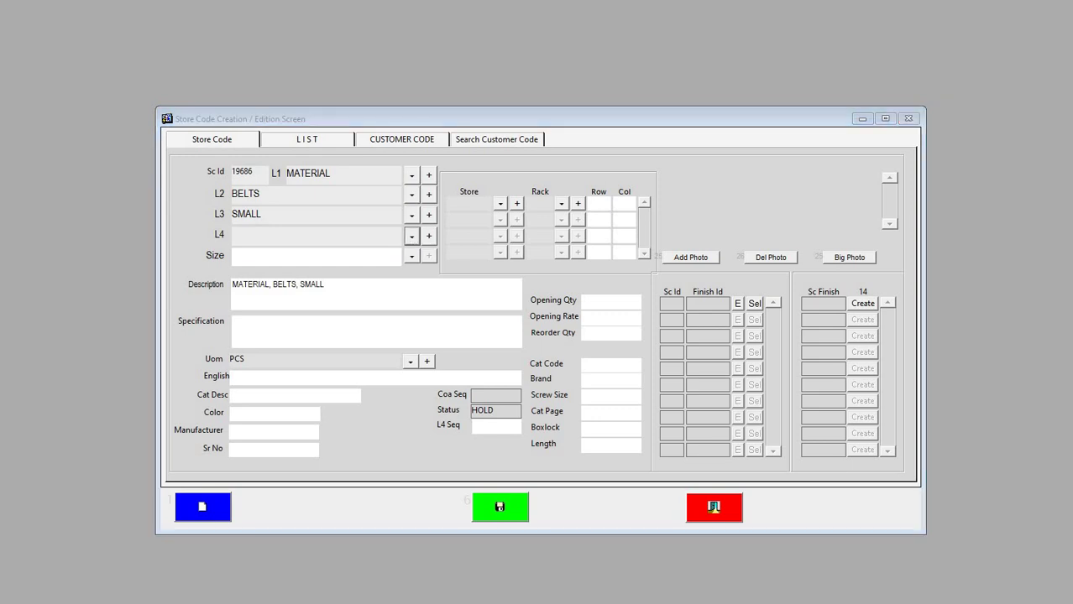
click(480, 243)
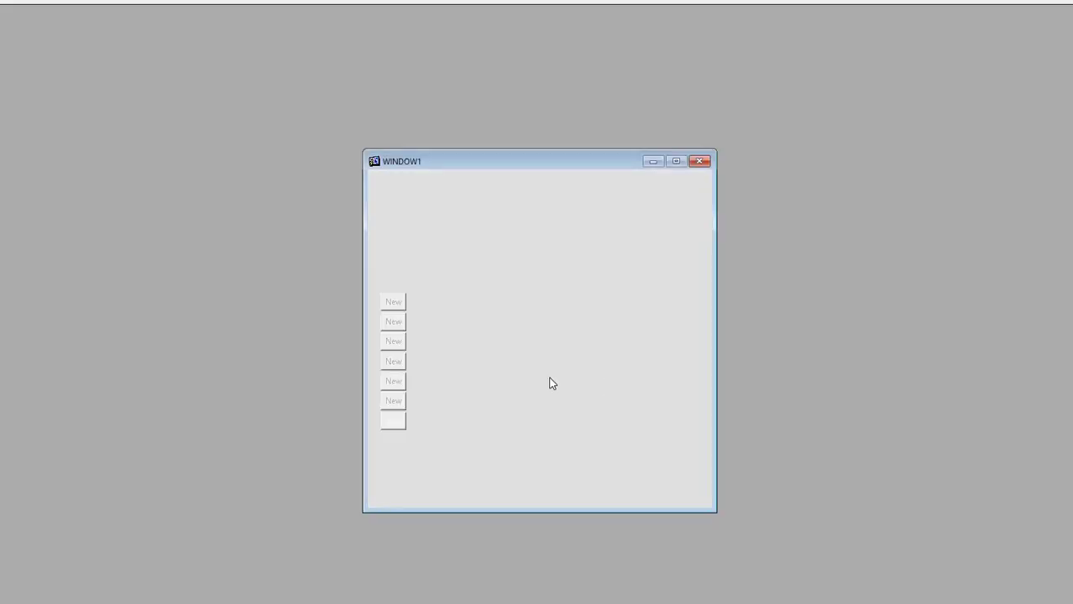
click(391, 286)
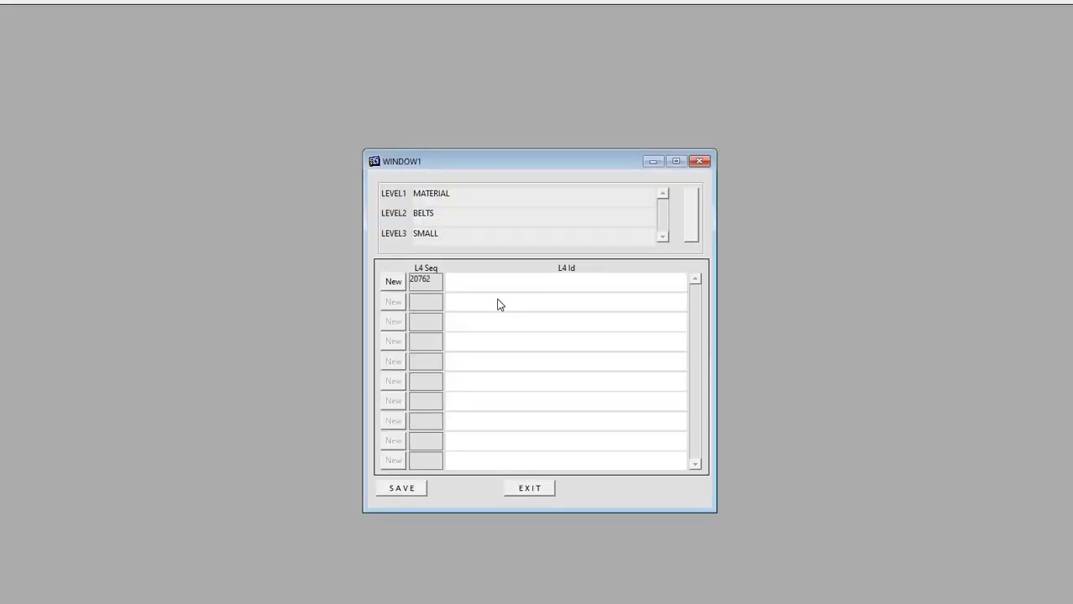
click(385, 489)
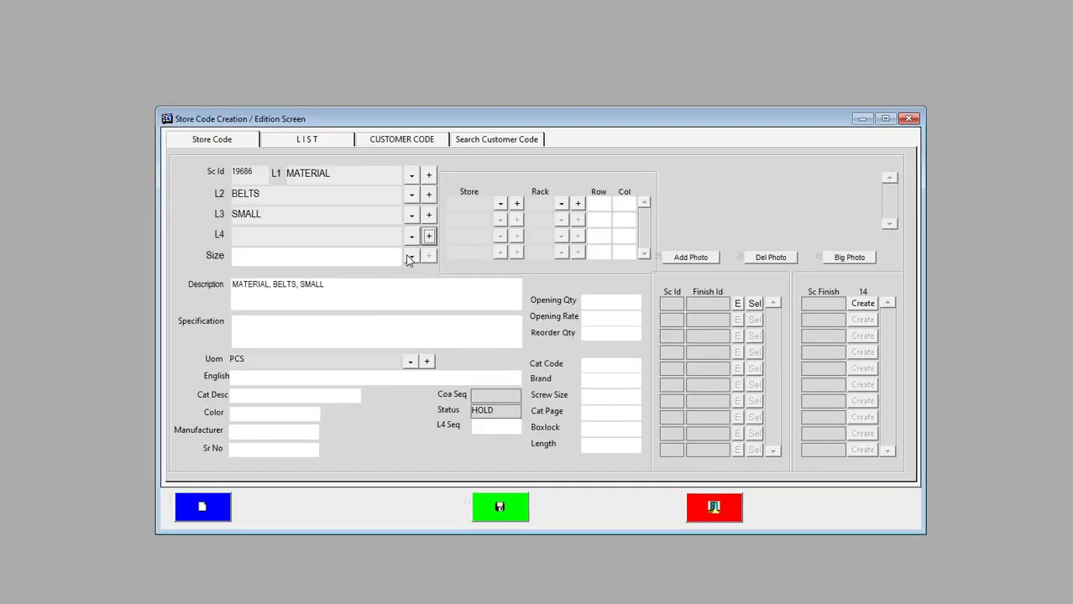
- Set the store code's L4 category to "-" and its size to 220, then save the record
click(411, 236)
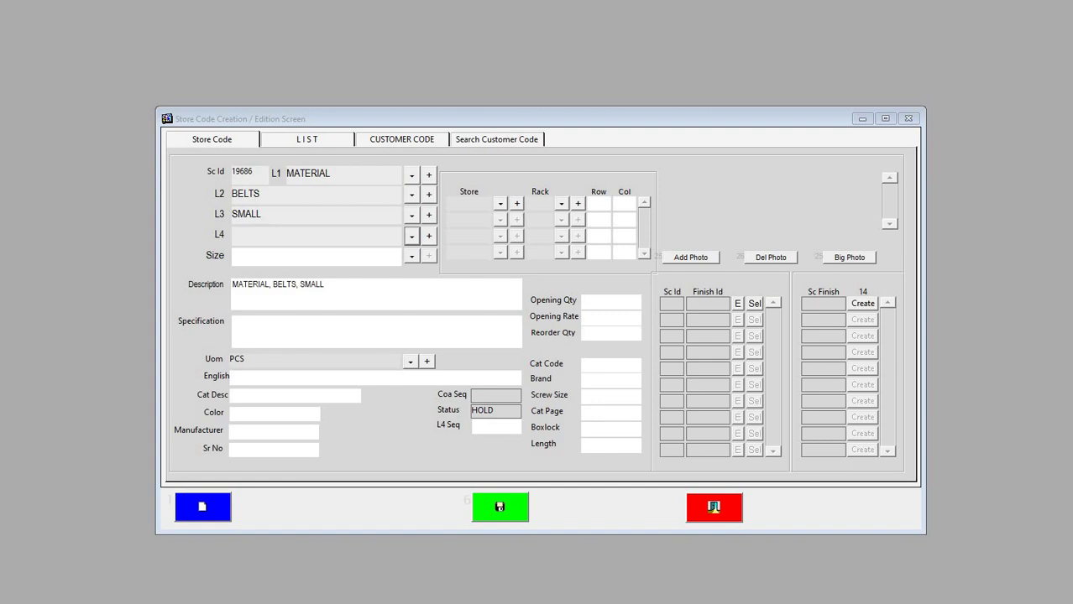
click(722, 254)
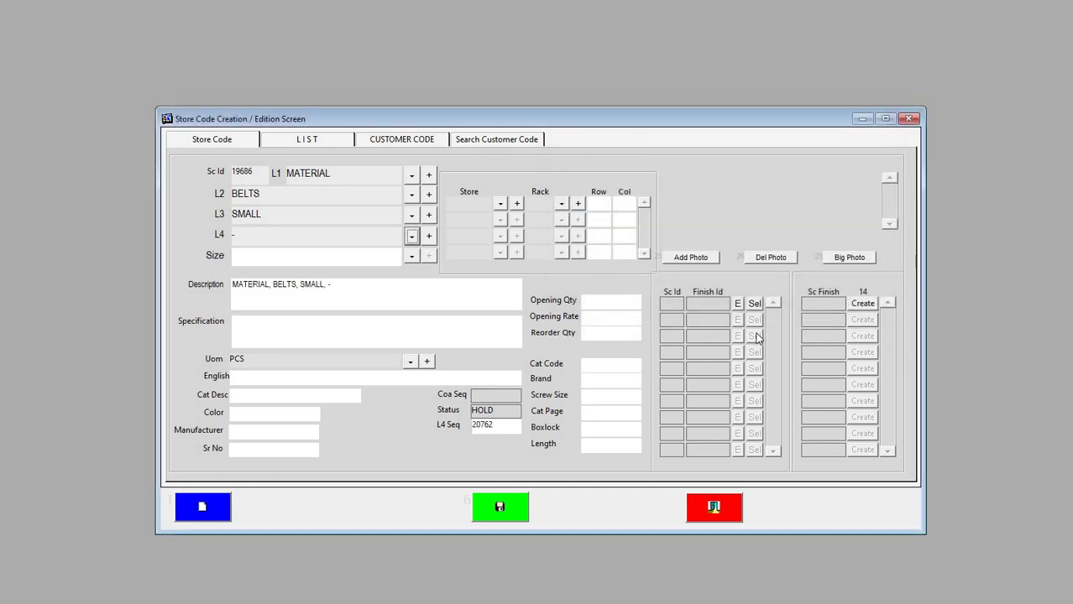
click(249, 260)
text(220)
key(Tab)
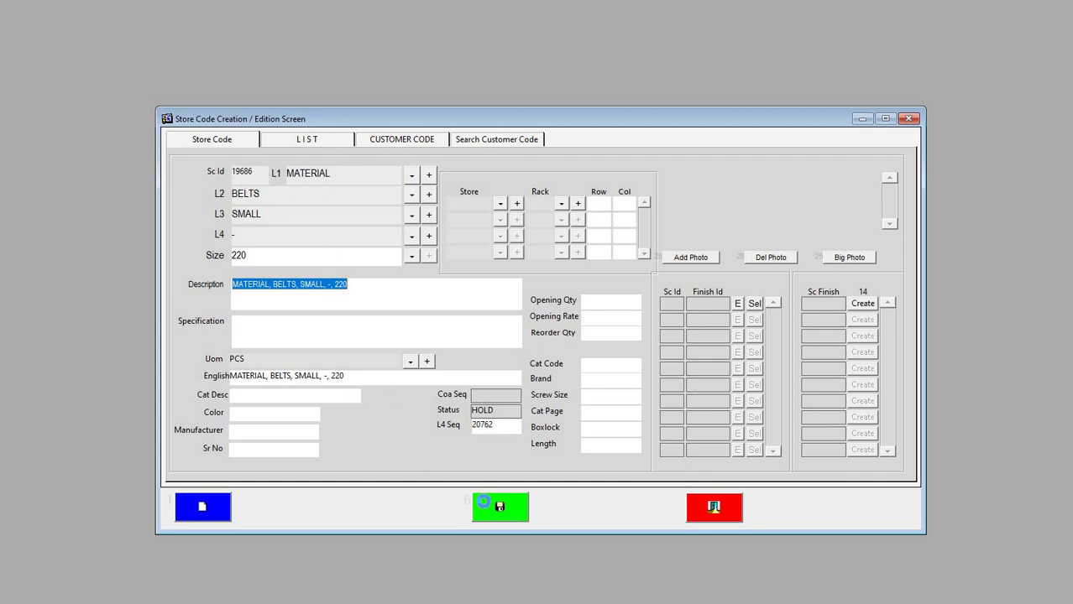
click(483, 503)
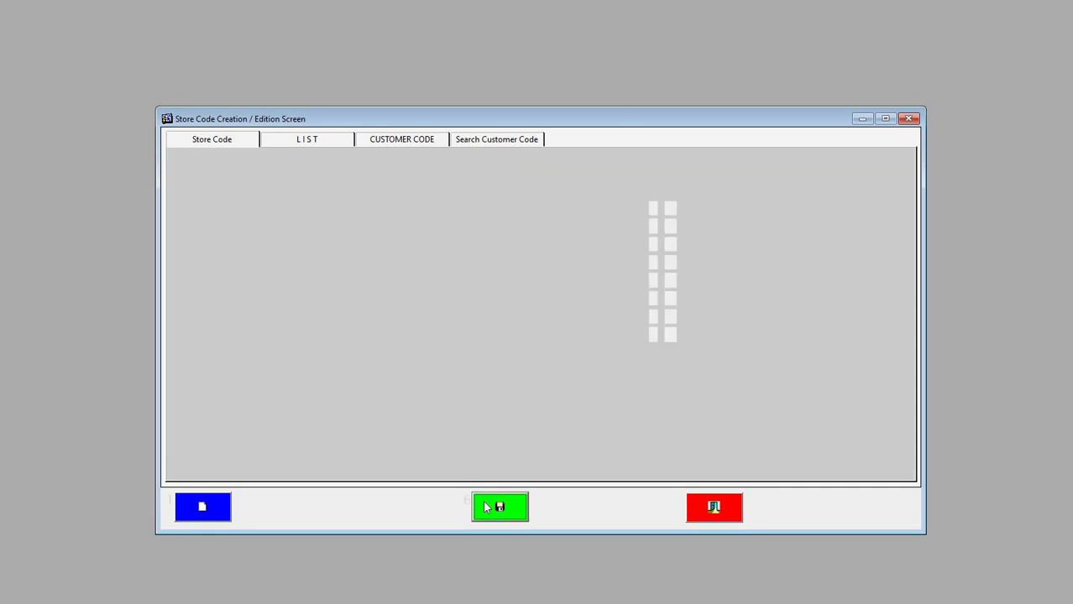
- Filter the store code list by number 19686 and open that record for editing
click(257, 385)
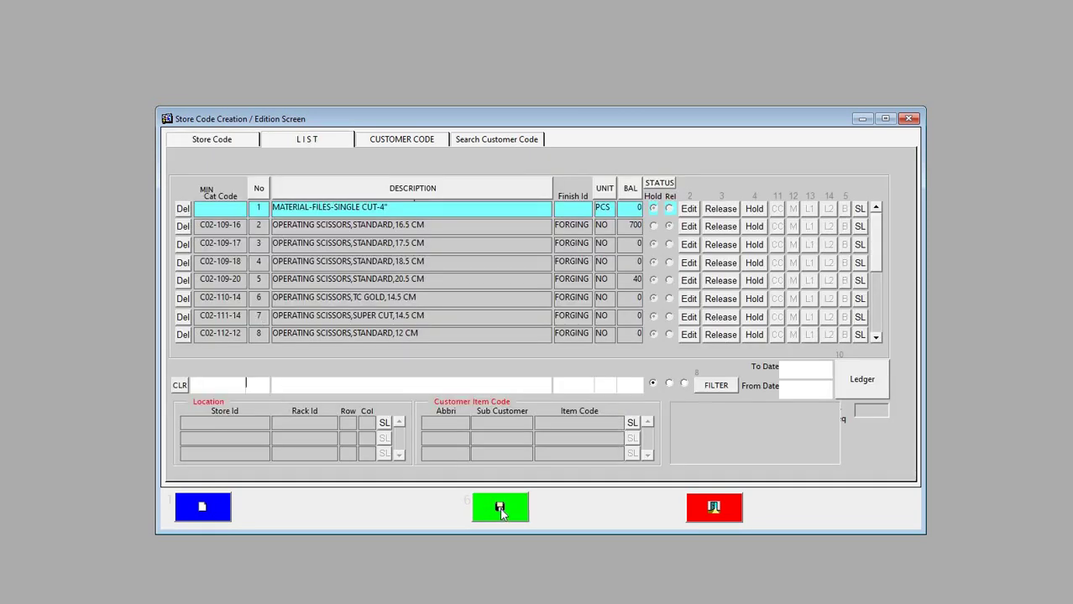
text(19686)
click(710, 388)
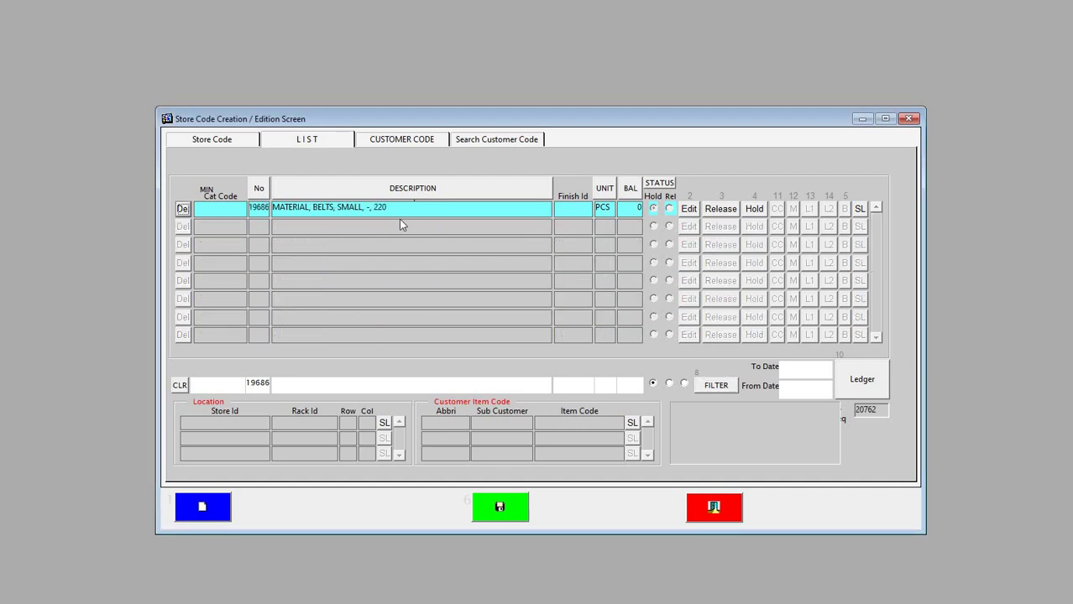
click(689, 209)
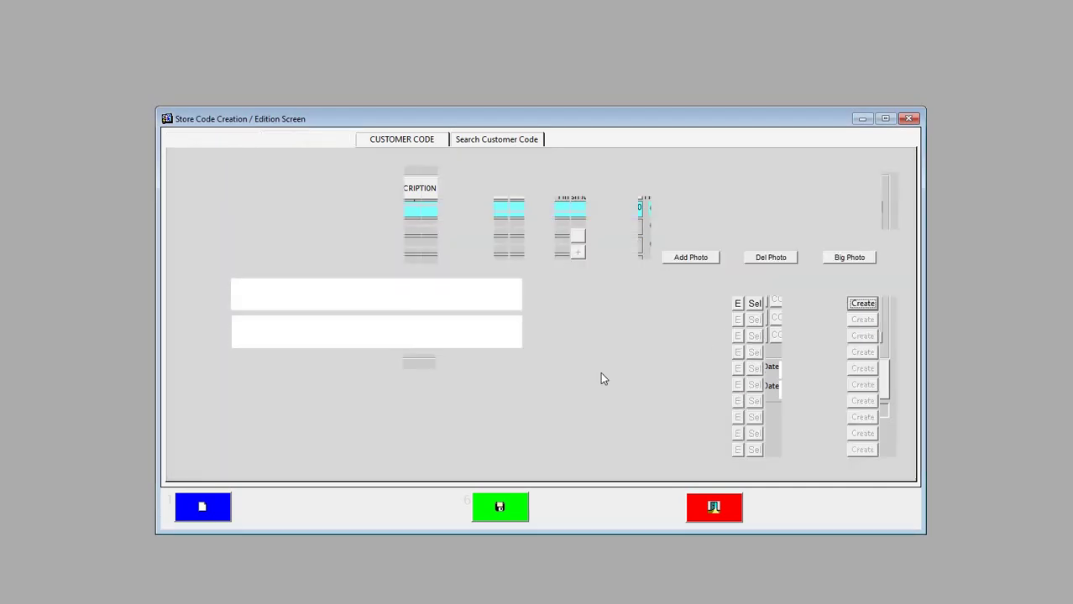
- Add the attendance2 picture as the store code's photo
click(702, 259)
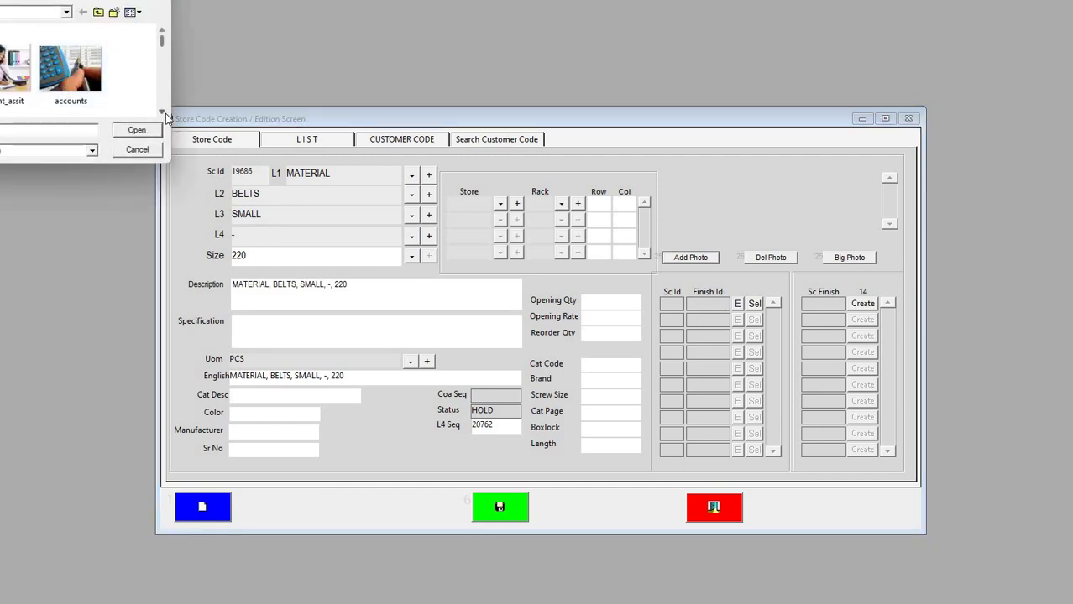
scroll(165, 113, down, 2)
click(71, 72)
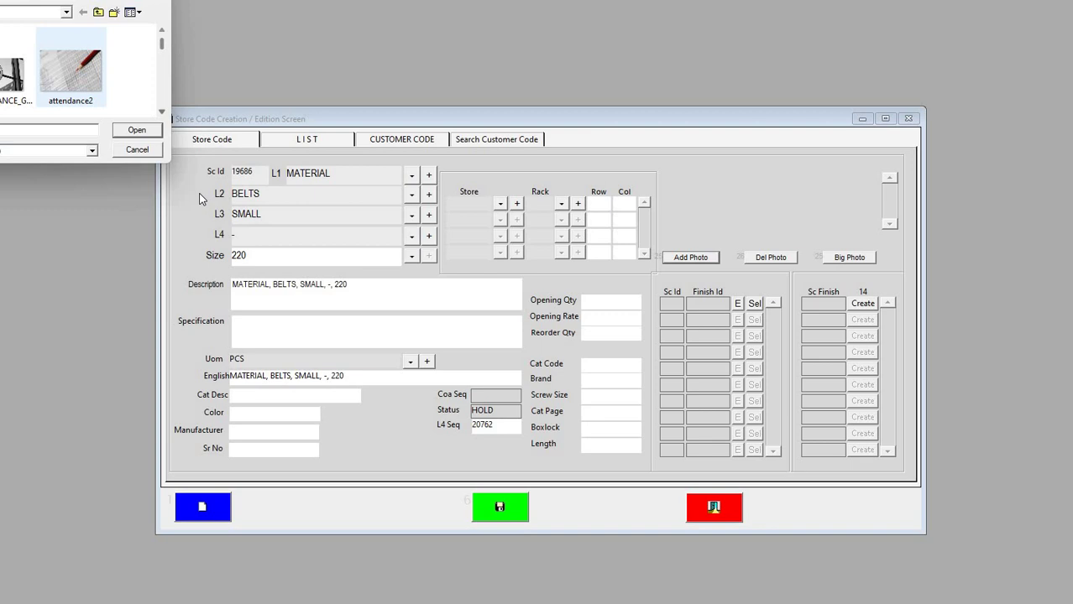
click(134, 133)
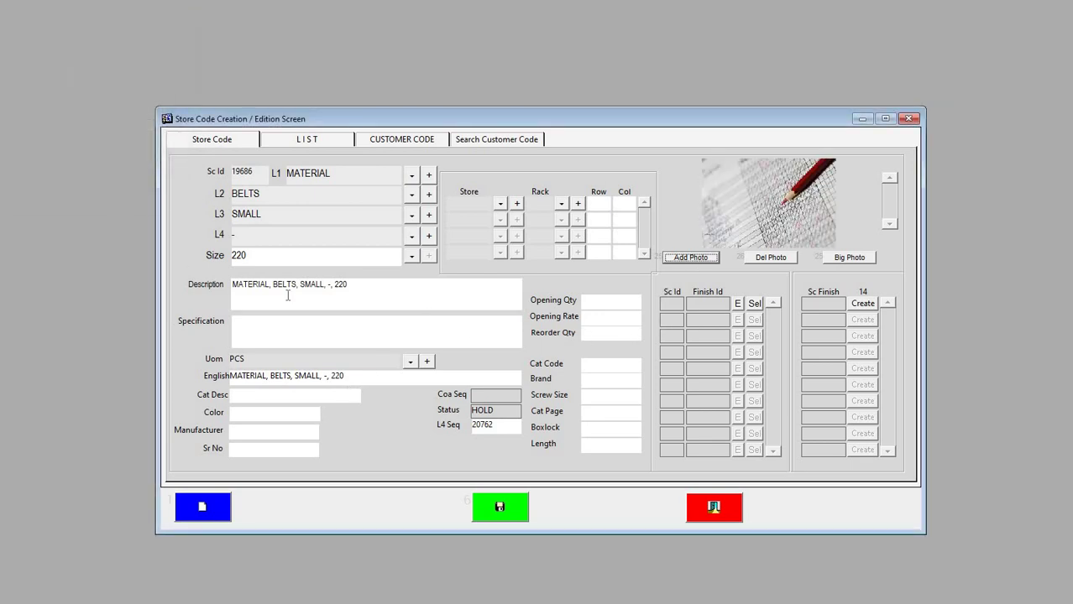
- Set the opening quantity to 12 and the opening rate to 12
click(598, 303)
text(12)
click(626, 317)
- Try to add MATERAIL as a new entry in the store definitions and close them
click(501, 204)
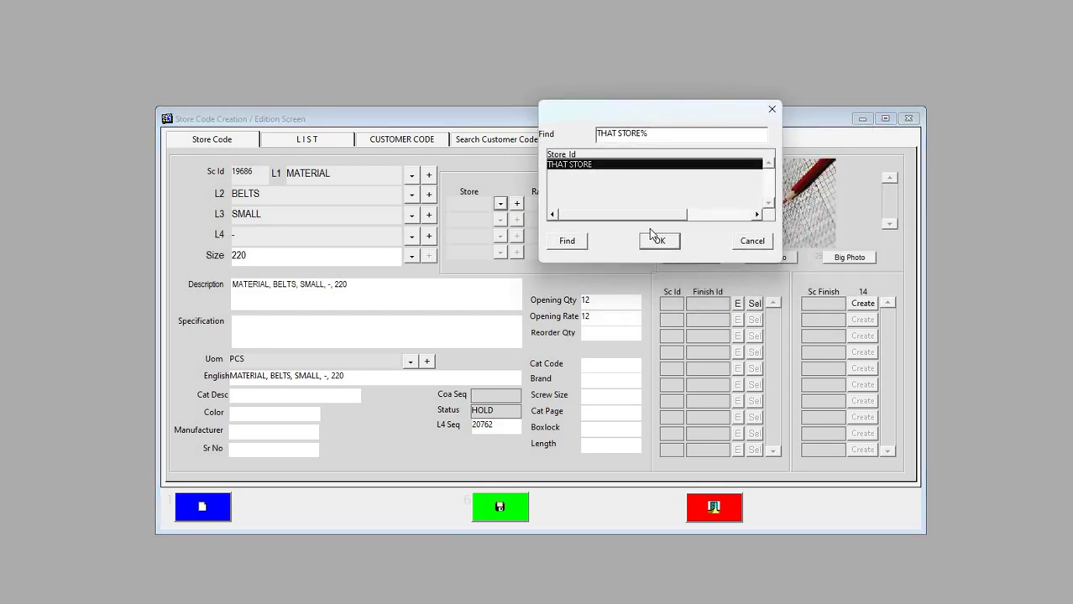
click(752, 240)
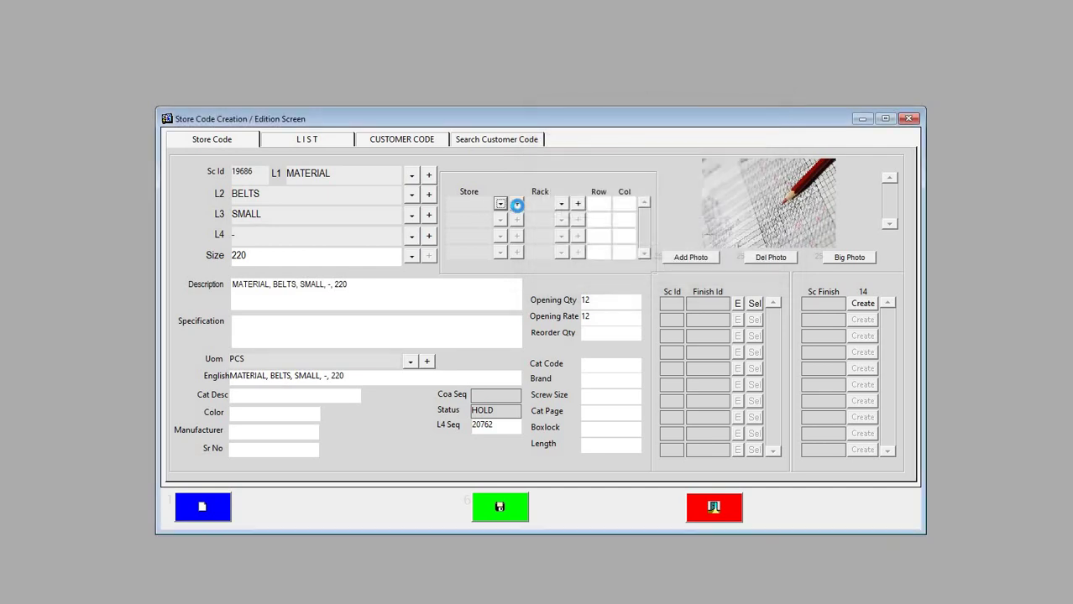
key(Tab)
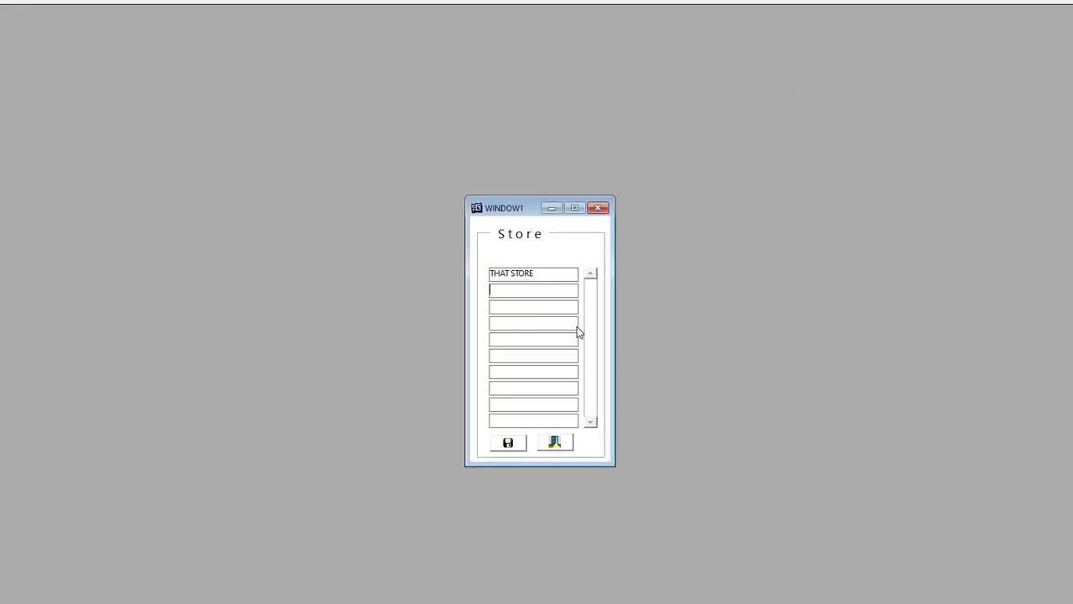
text(MATERAIL)
click(503, 442)
click(553, 447)
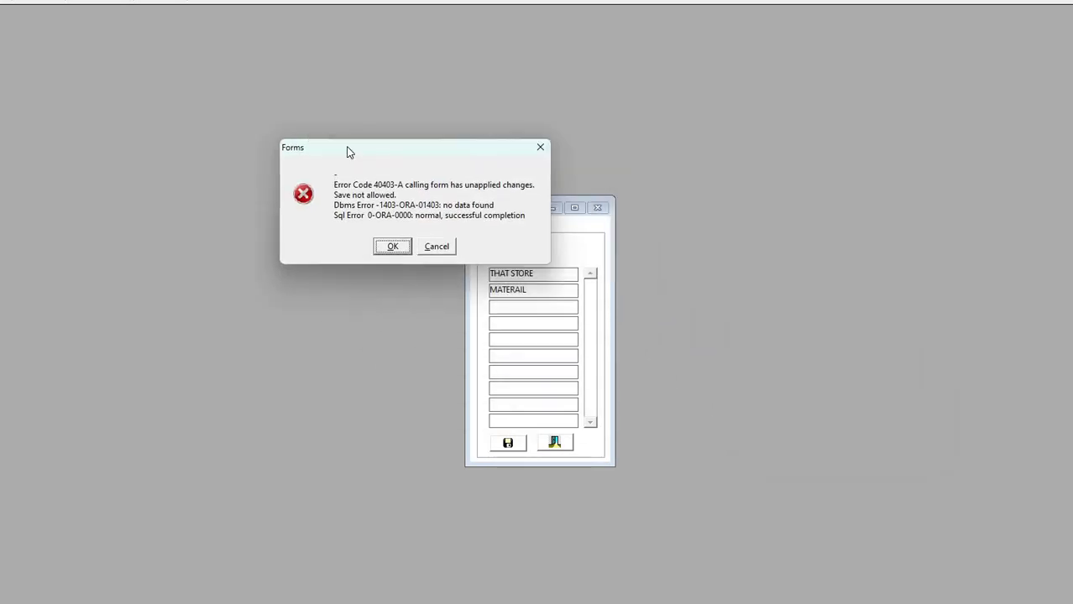
drag(348, 162, 354, 167)
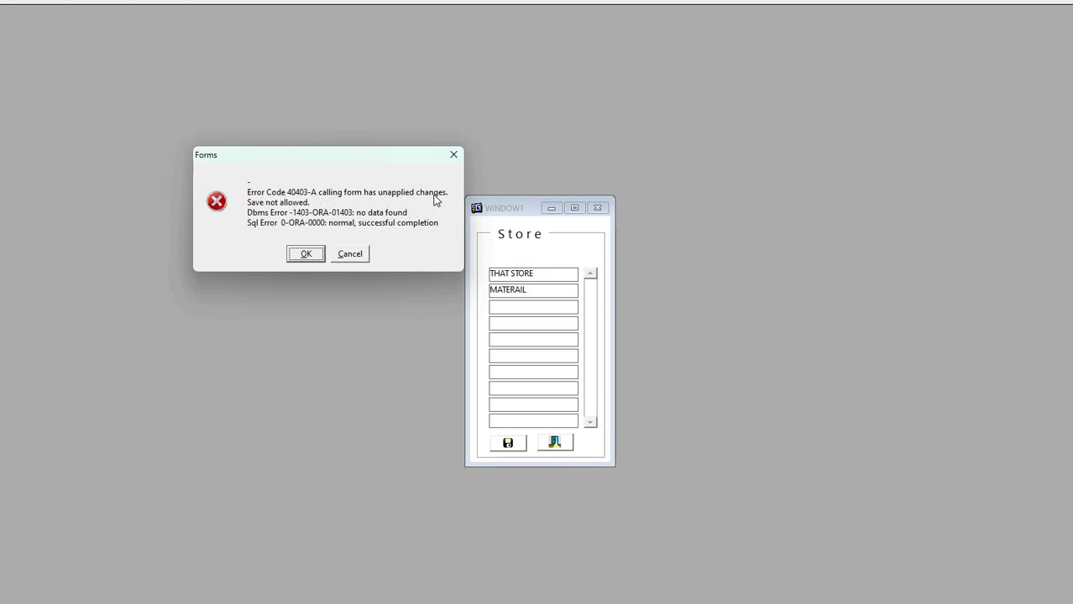
click(349, 256)
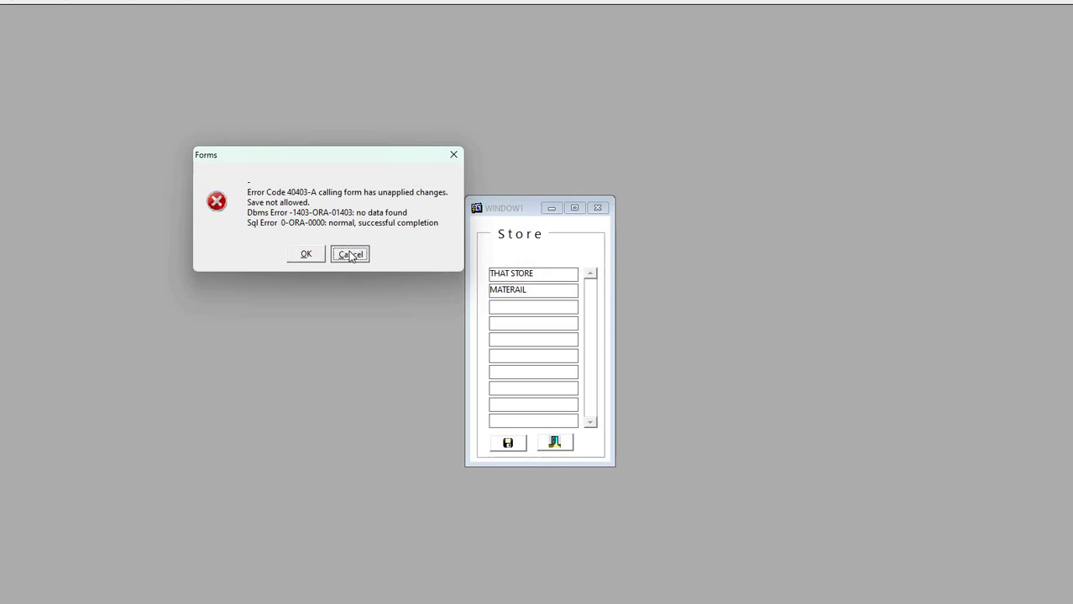
click(561, 443)
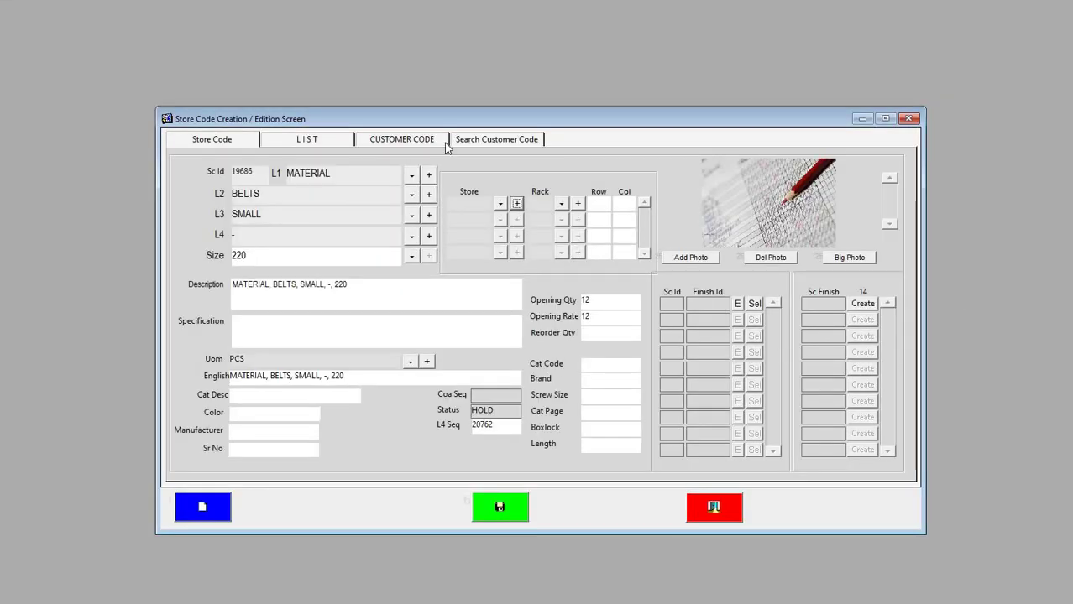
- Save the store code's changes and reopen the record for editing
click(502, 509)
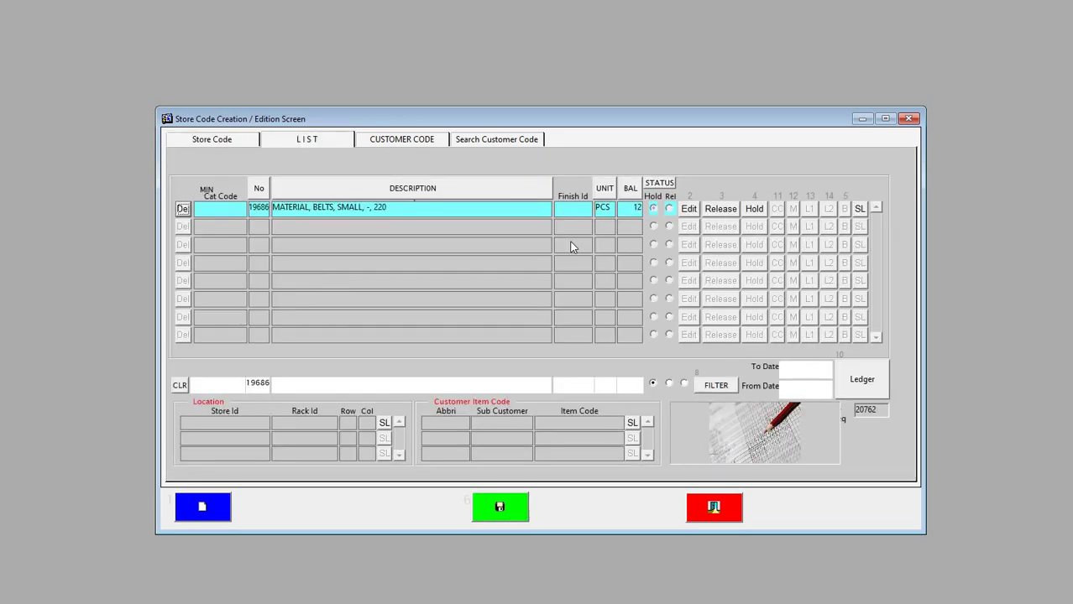
click(689, 209)
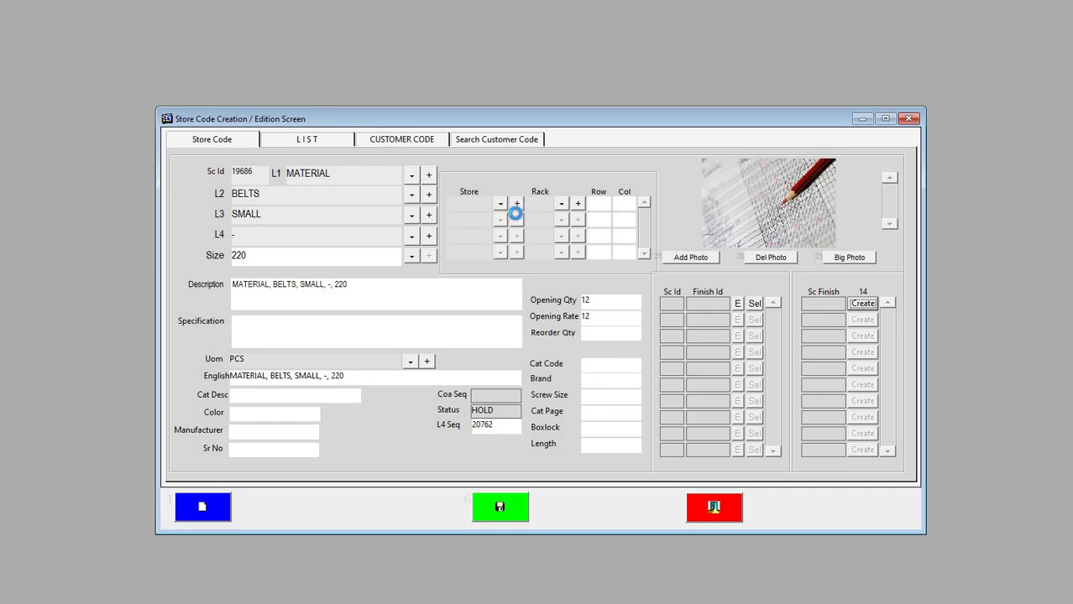
- Add MATERIAL as a new store in the store definitions and assign it as the store code's location
click(516, 206)
click(534, 290)
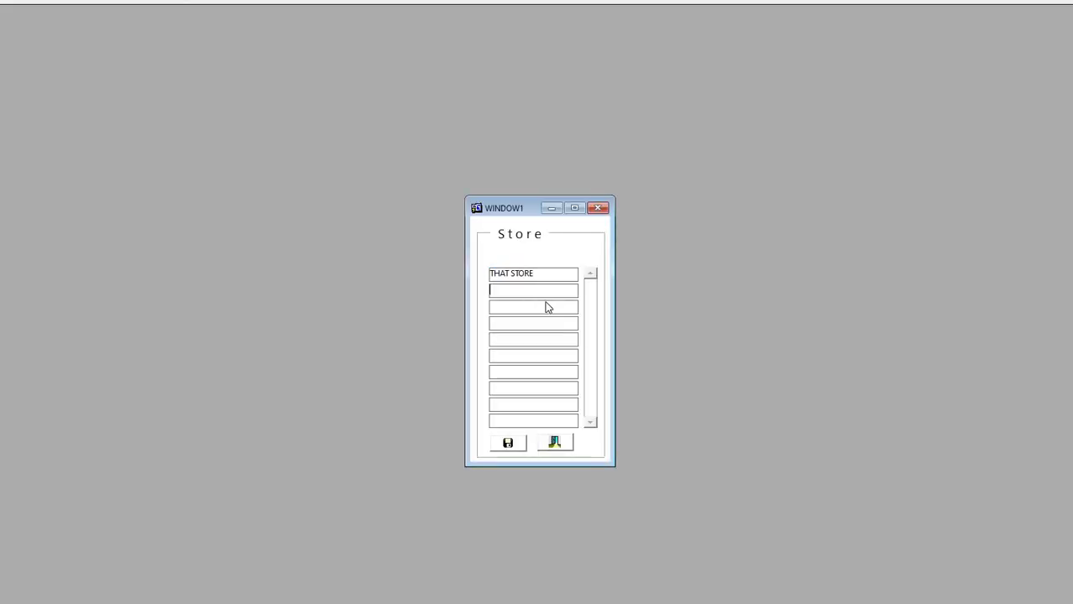
text(MATERIAL)
click(508, 446)
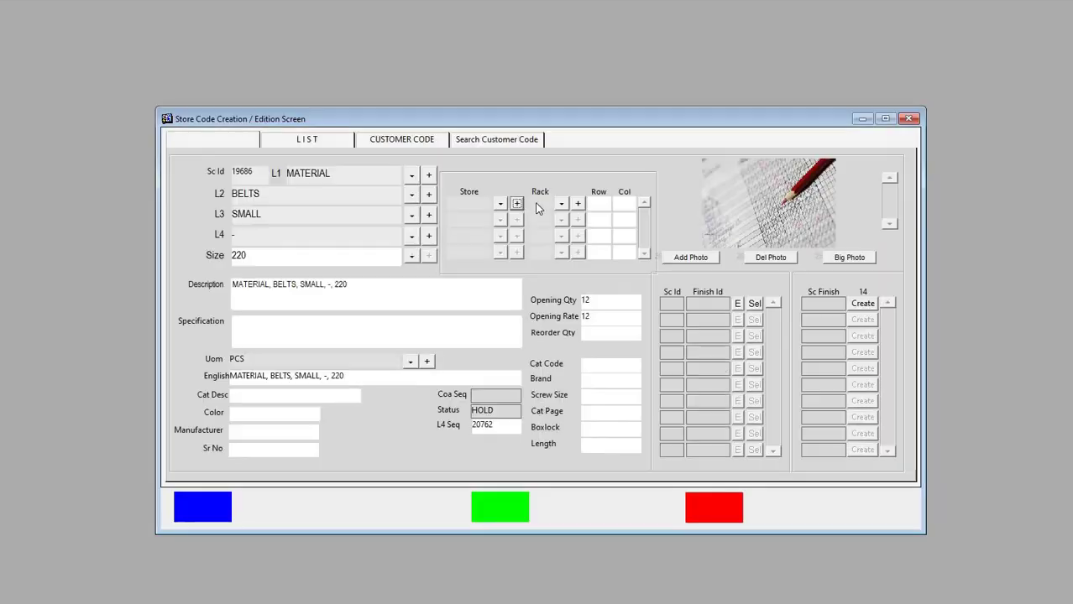
click(501, 204)
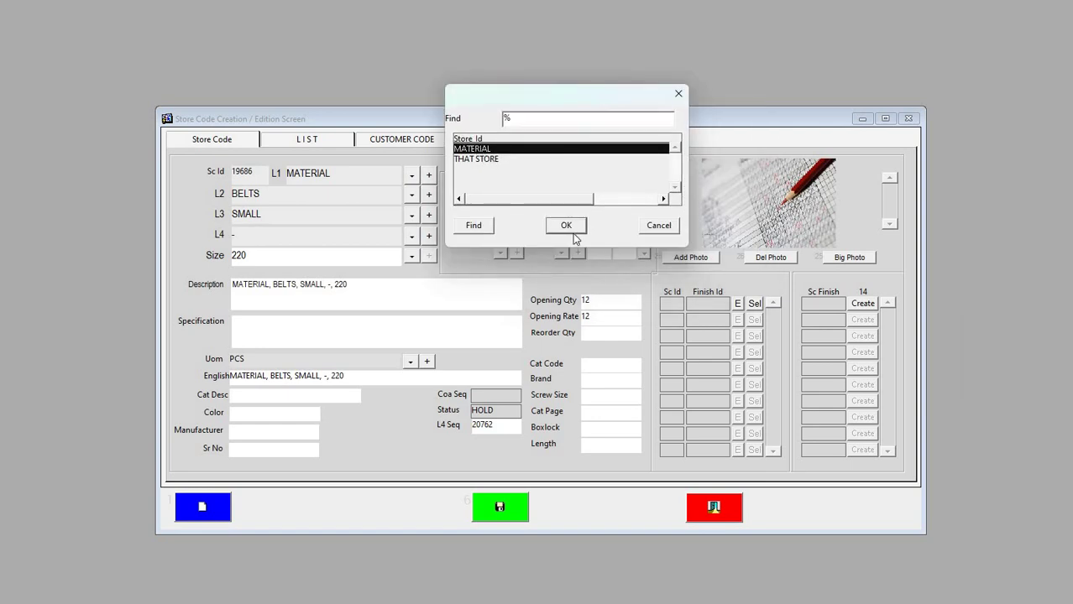
click(565, 225)
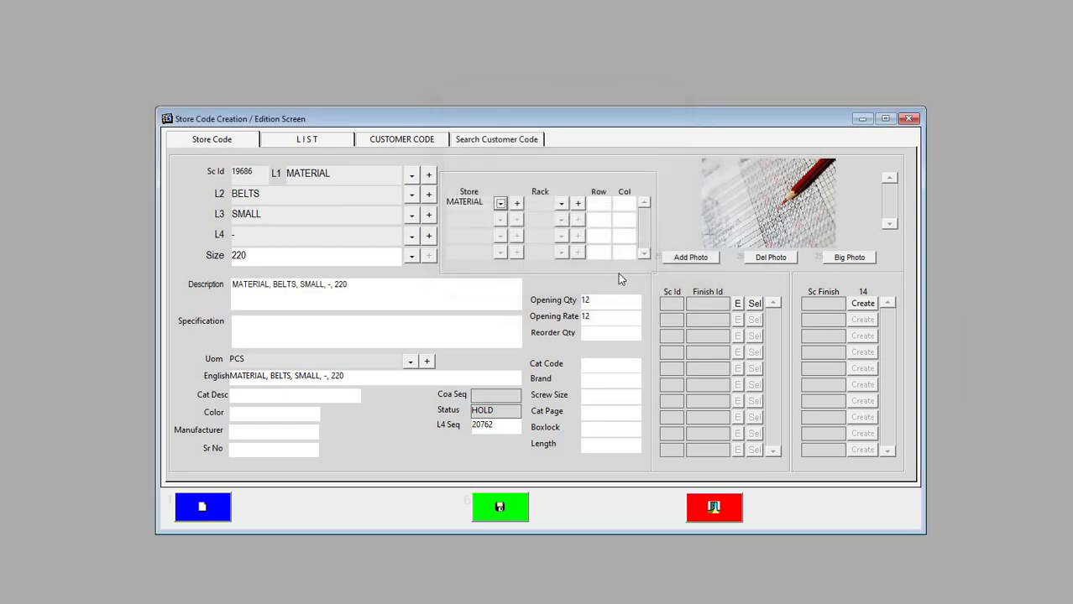
- Define rack 12 with row 1 and column 1 for the MATERIAL store, then save and close the rack definitions
click(560, 203)
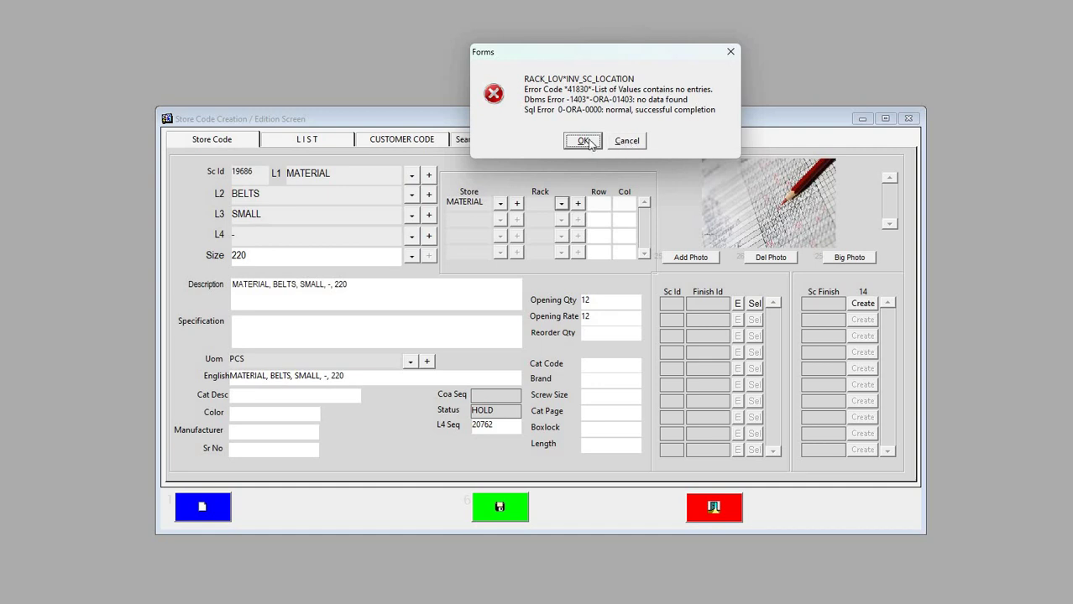
click(627, 140)
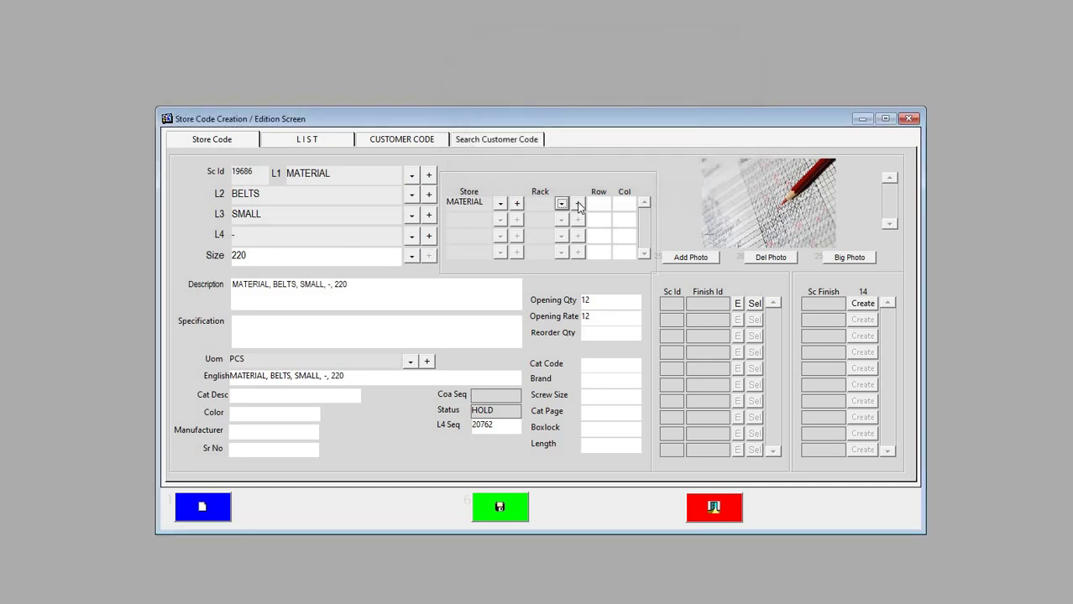
click(578, 203)
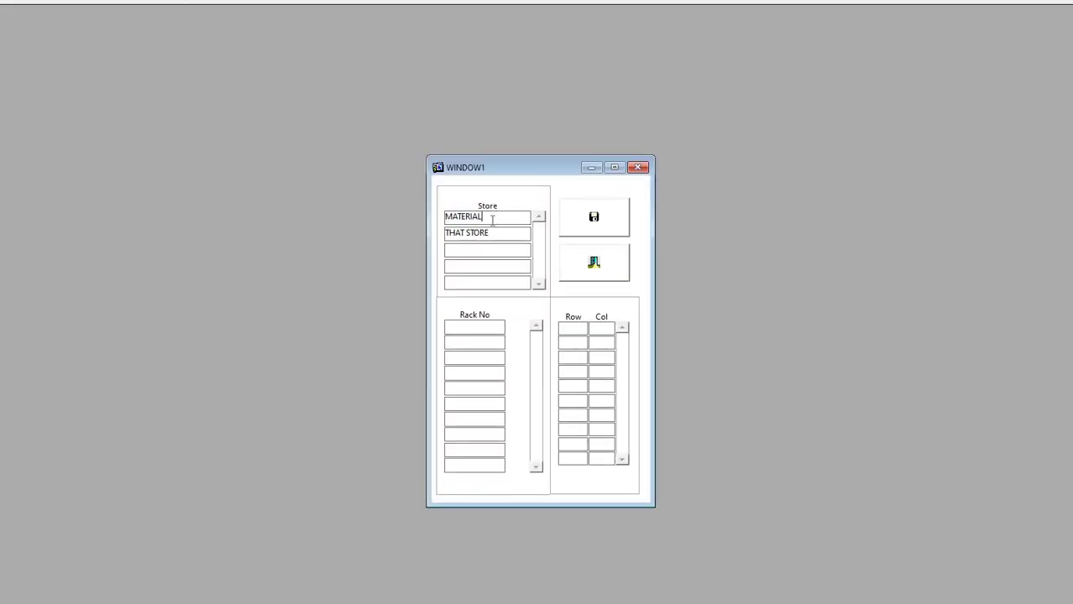
click(483, 333)
text(12)
click(573, 334)
text(1)
click(601, 330)
text(1)
click(608, 214)
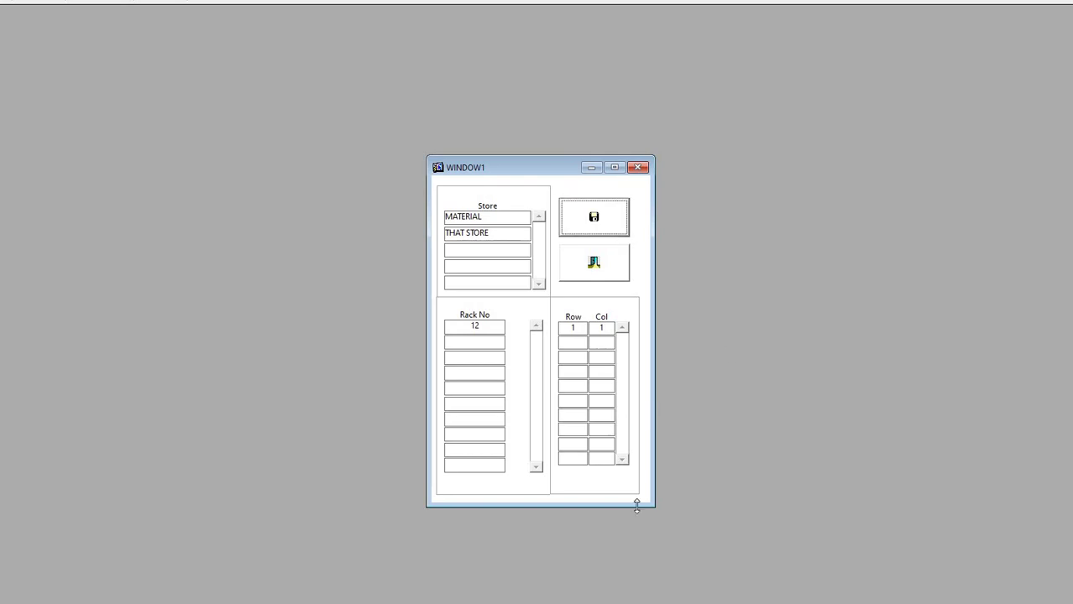
click(613, 272)
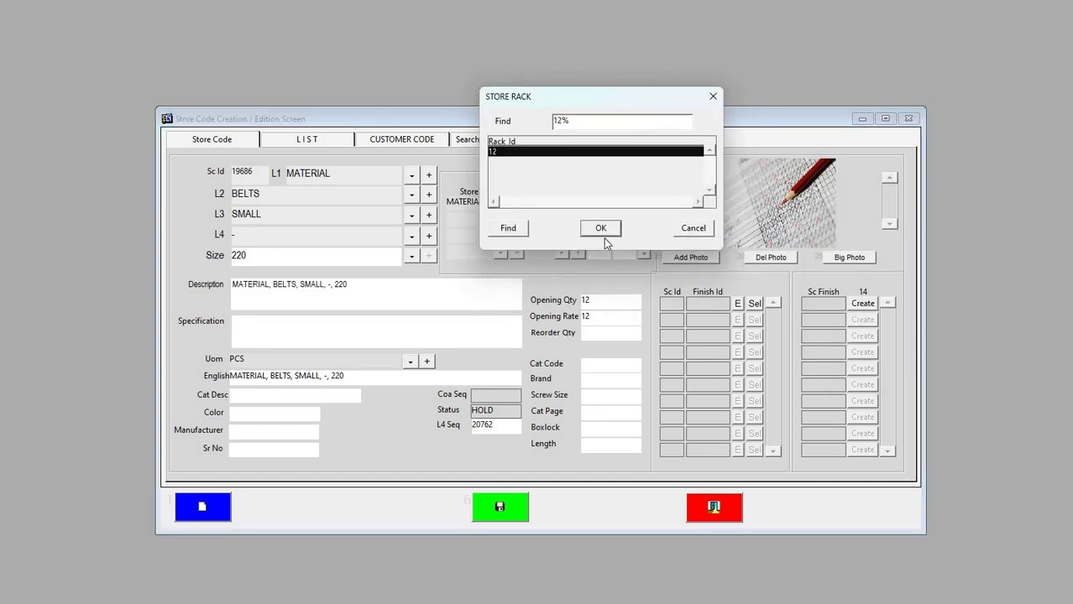
- Assign rack 12, row 1 and column 1 to the store code's location and save the record
click(605, 234)
key(Tab)
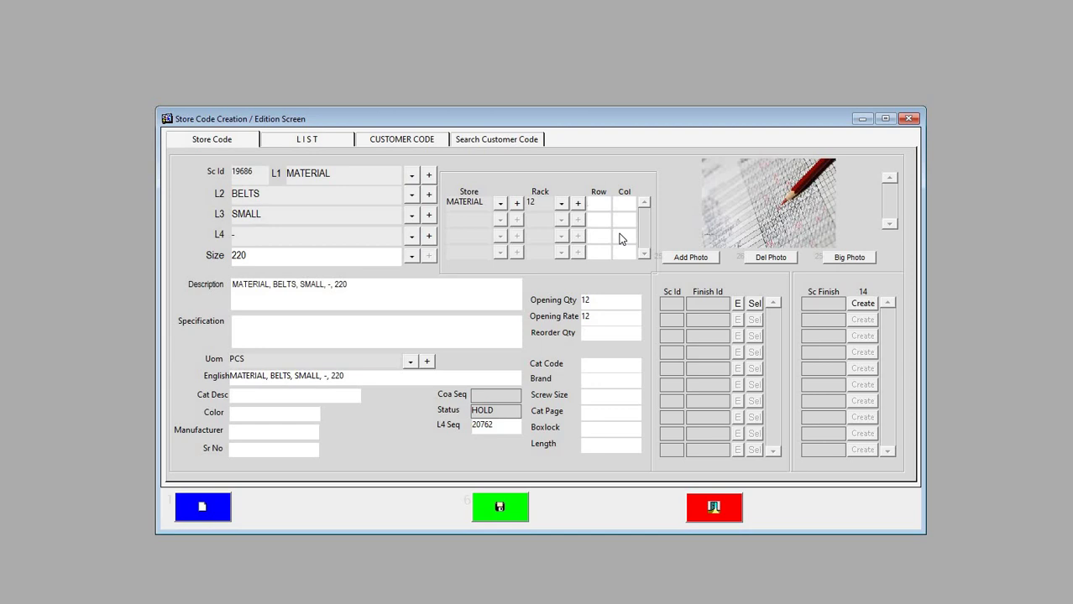
text(1)
click(626, 205)
click(500, 507)
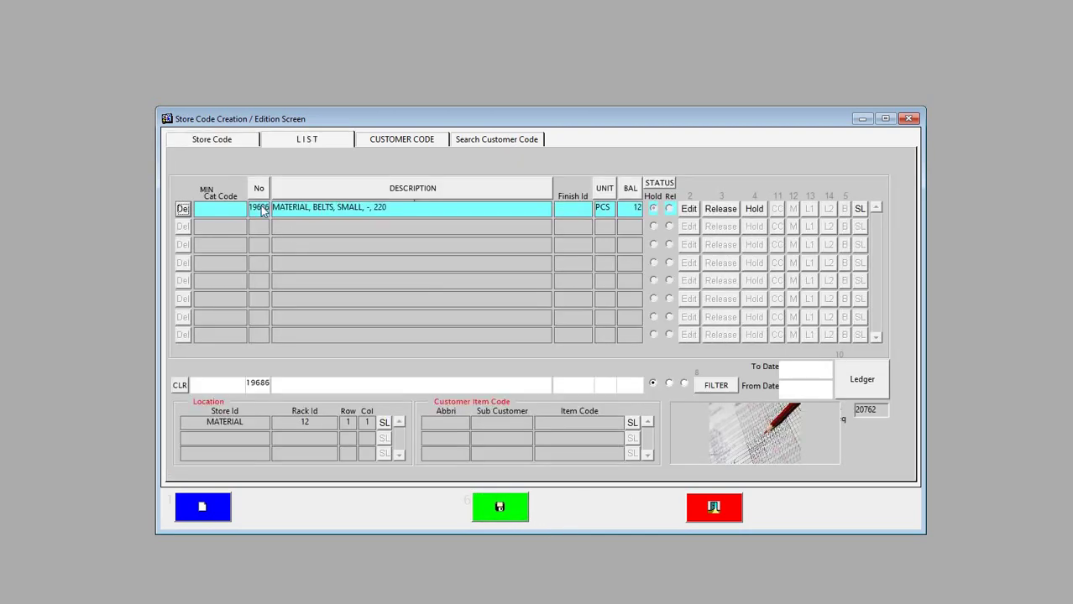